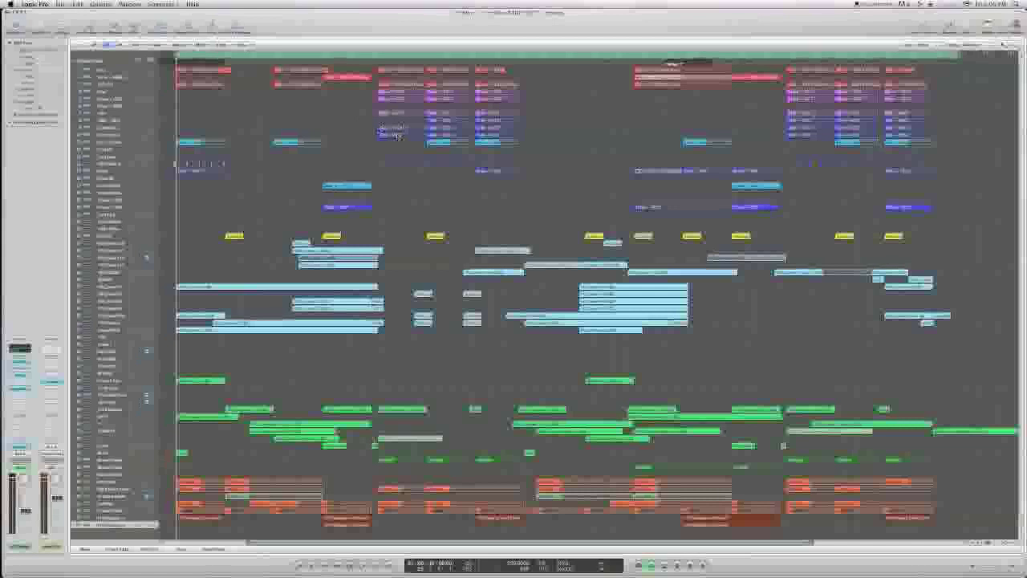
Step: Set the cycle range over the first group of purple regions and play that section back
{"action": "left_click", "coordinate": [439, 144]}
{"action": "left_click_drag", "start_coordinate": [378, 55], "coordinate": [422, 58]}
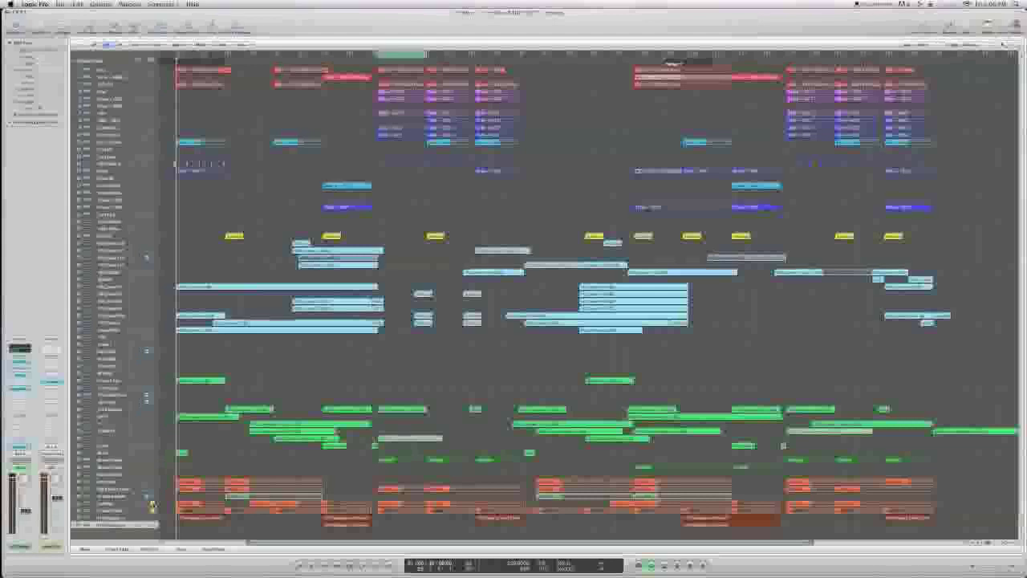
{"action": "key", "text": "space"}
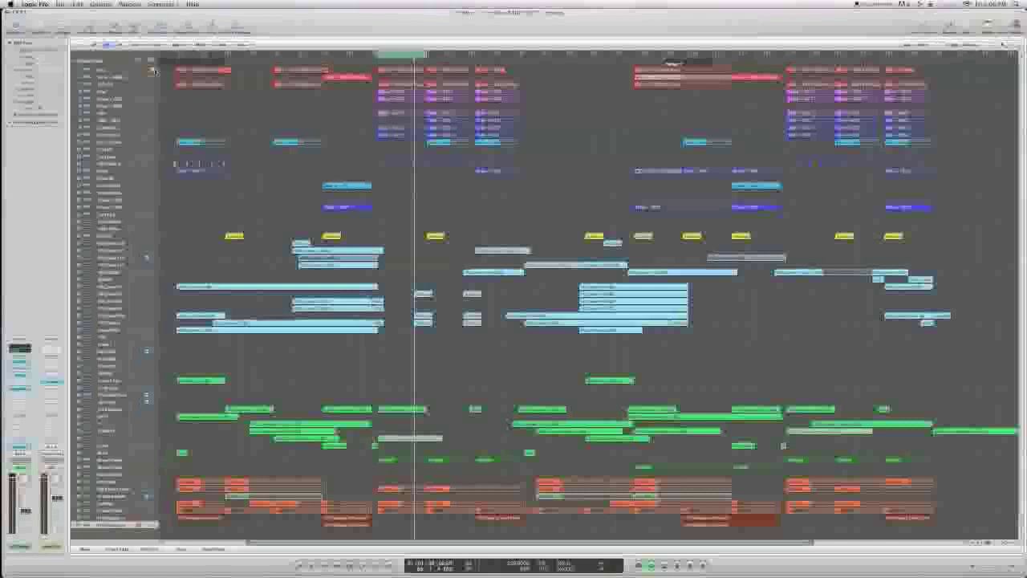
{"action": "key", "text": "space"}
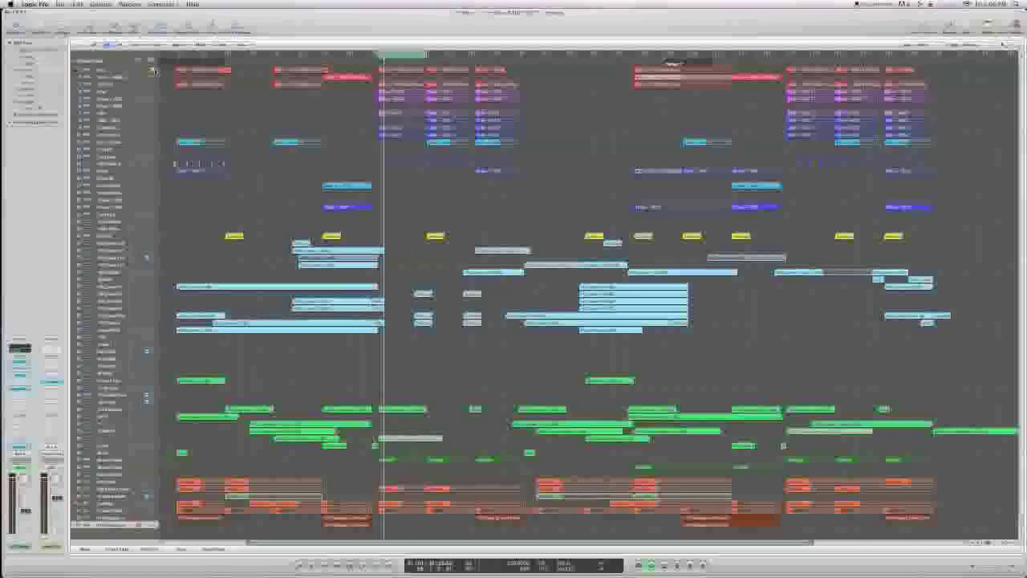
Step: Play the looped section, route the third track's output to a bus and set that bus channel strip to no output
{"action": "scroll", "coordinate": [155, 72], "scroll_direction": "right", "scroll_amount": 5}
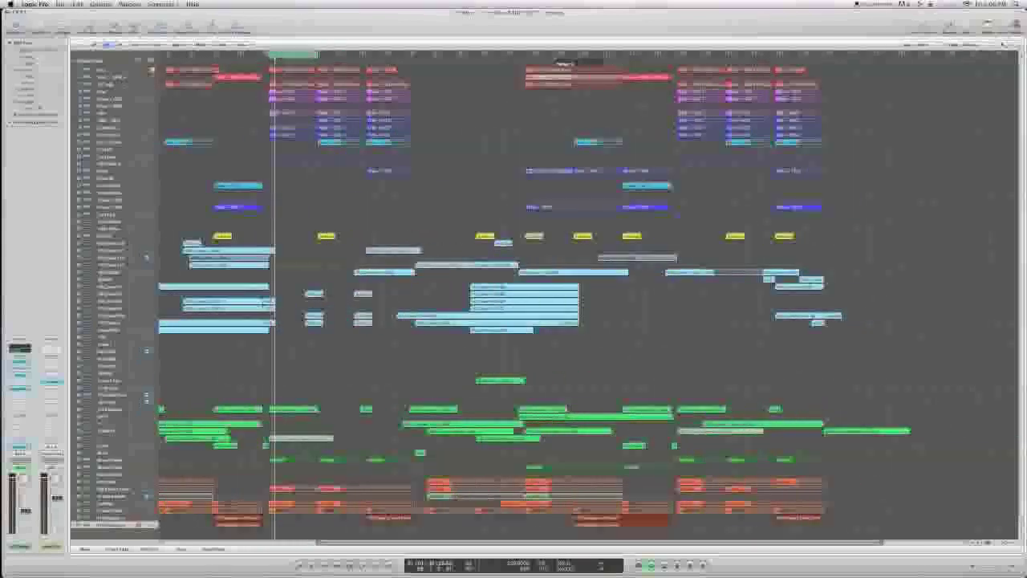
{"action": "left_click", "coordinate": [109, 85]}
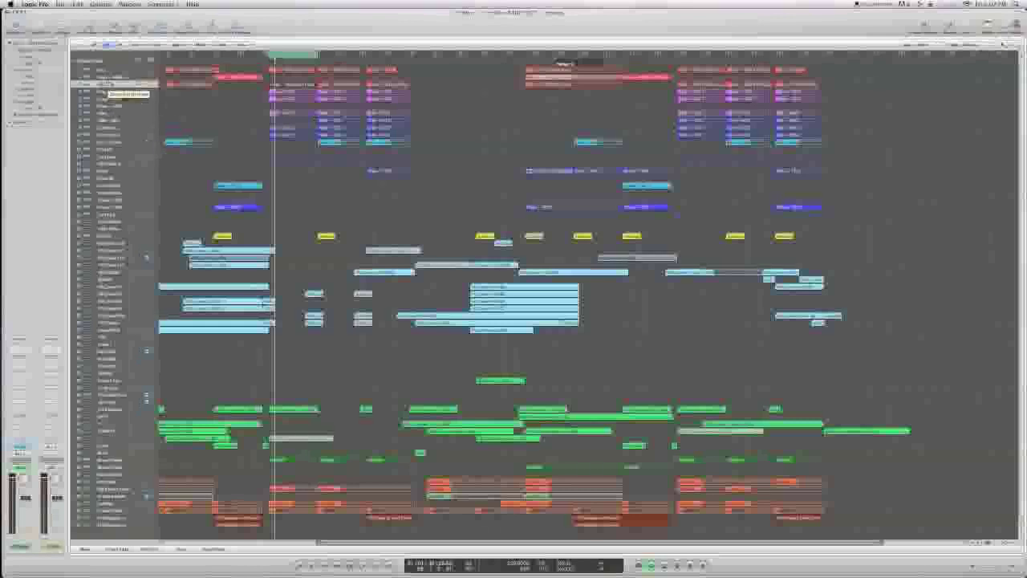
{"action": "key", "text": "space"}
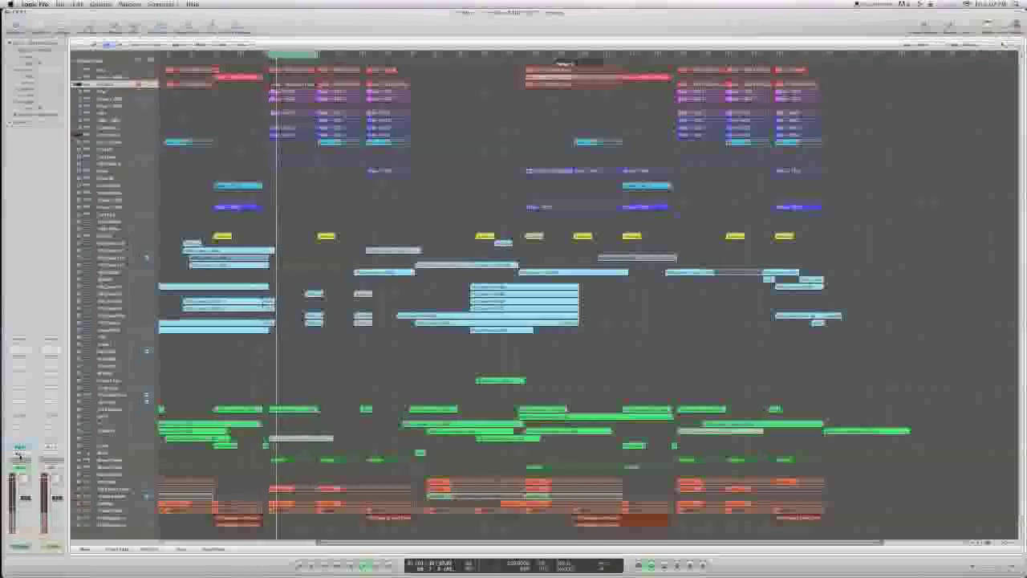
{"action": "left_click", "coordinate": [19, 454]}
{"action": "mouse_move", "coordinate": [24, 479]}
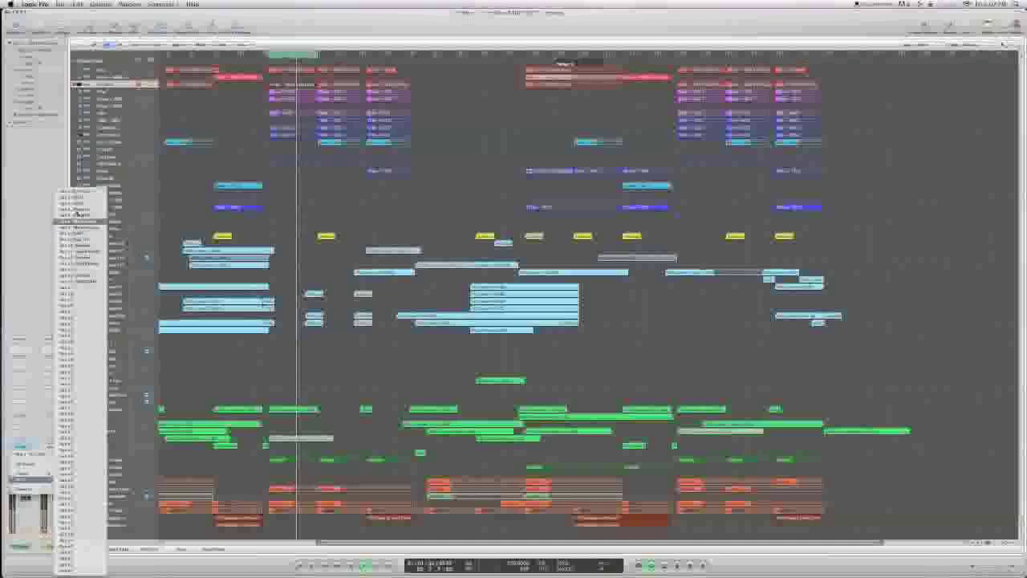
{"action": "left_click", "coordinate": [76, 195]}
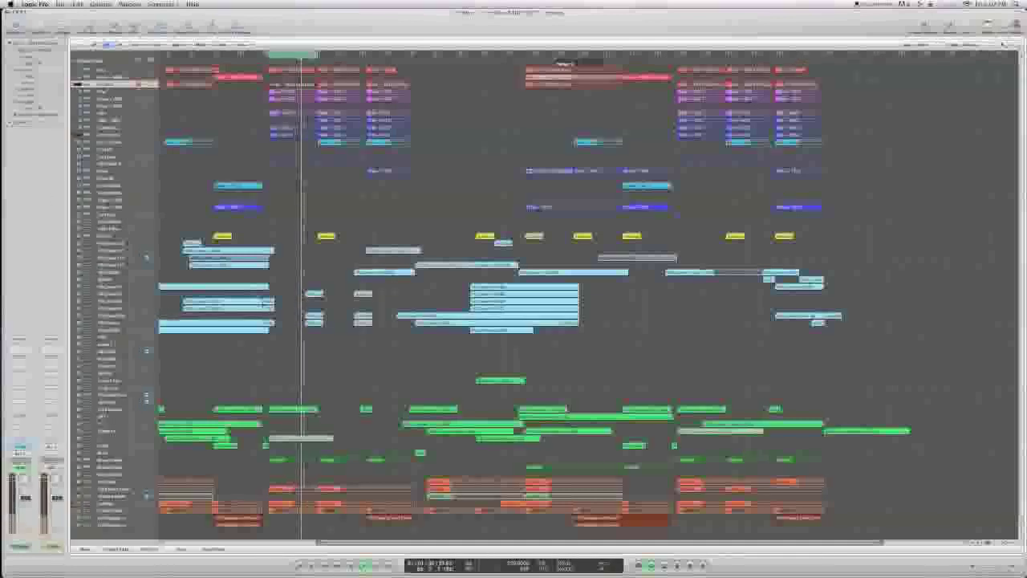
{"action": "left_click", "coordinate": [45, 458]}
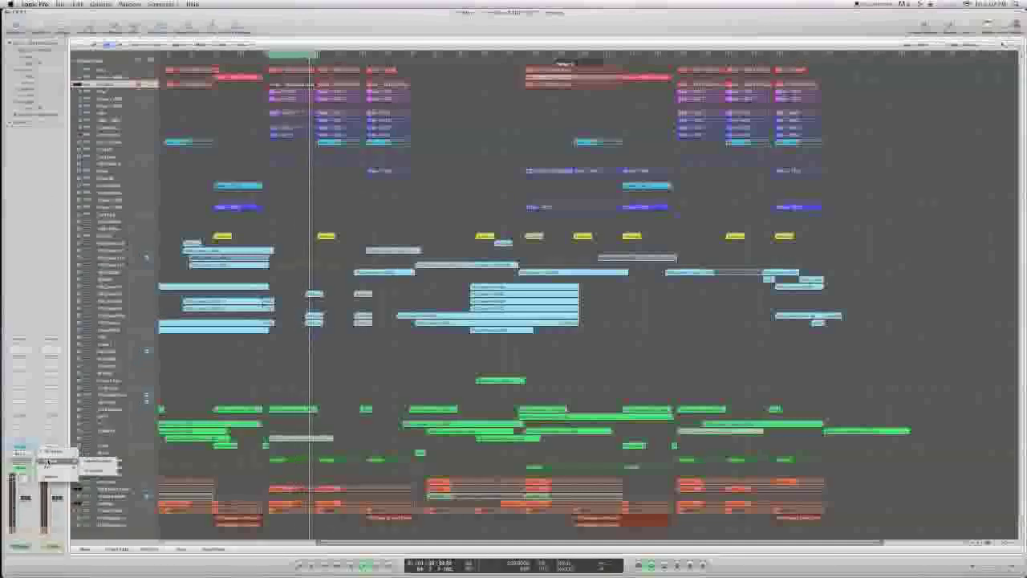
{"action": "left_click", "coordinate": [49, 452]}
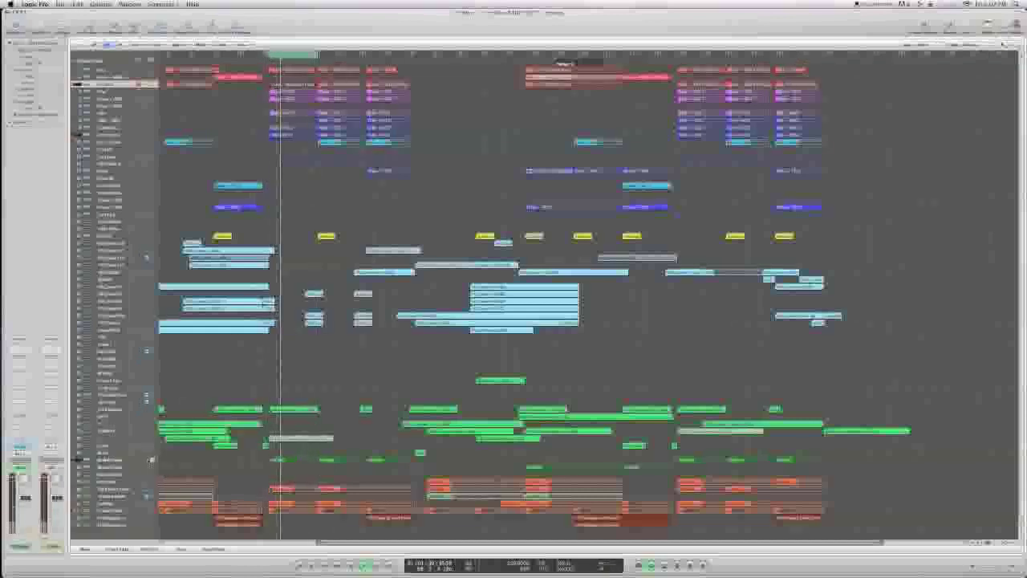
Step: Open the compressor on the short green-region track below the audio effects and set its side chain to Bus 1
{"action": "left_click", "coordinate": [104, 461]}
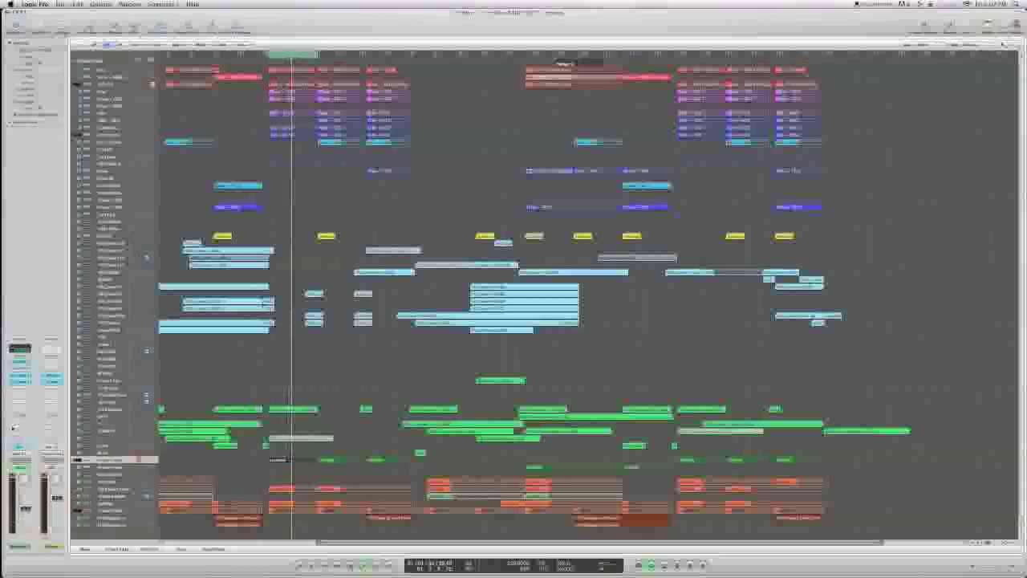
{"action": "left_click", "coordinate": [22, 378]}
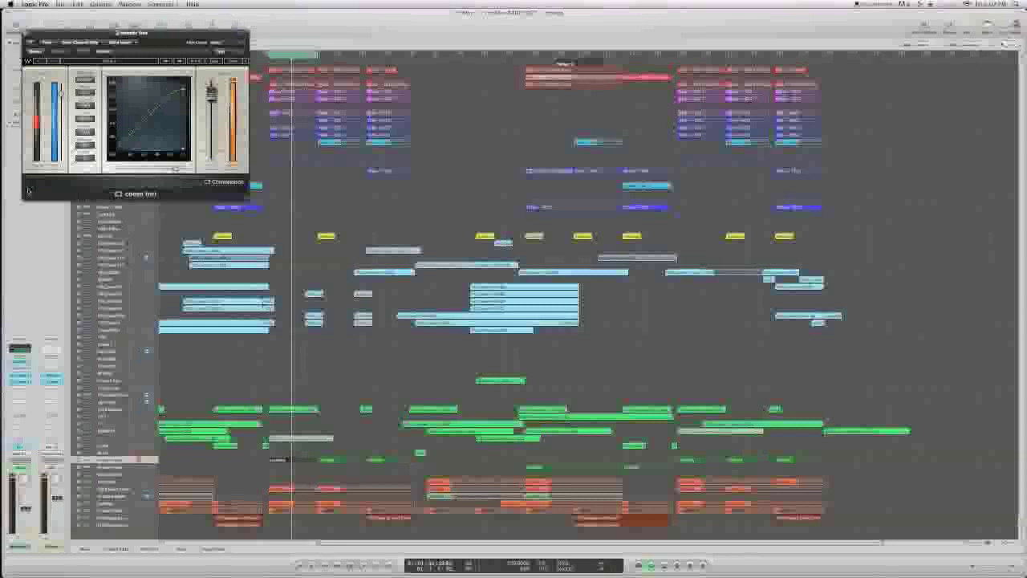
{"action": "left_click", "coordinate": [217, 49]}
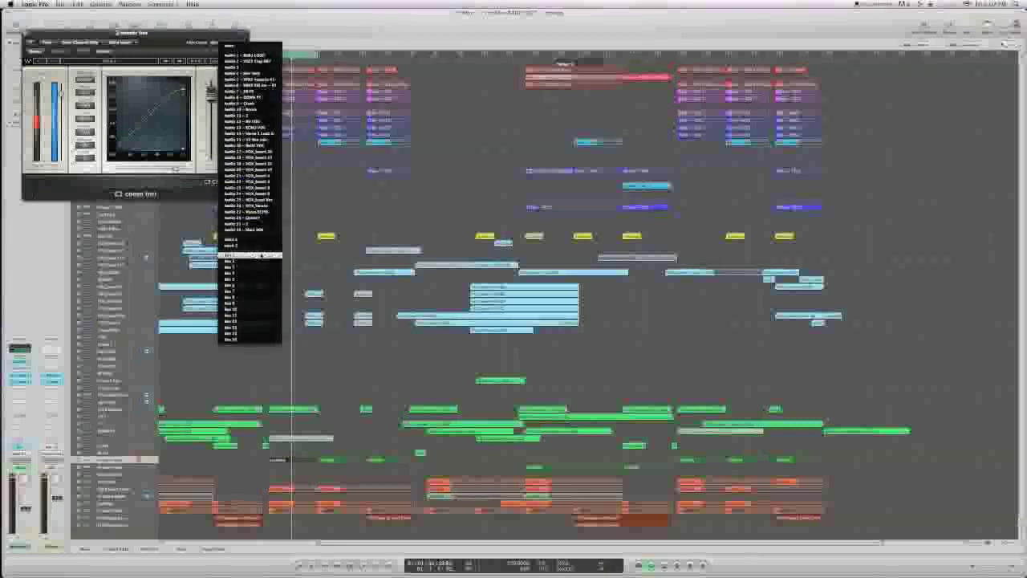
{"action": "left_click", "coordinate": [255, 255]}
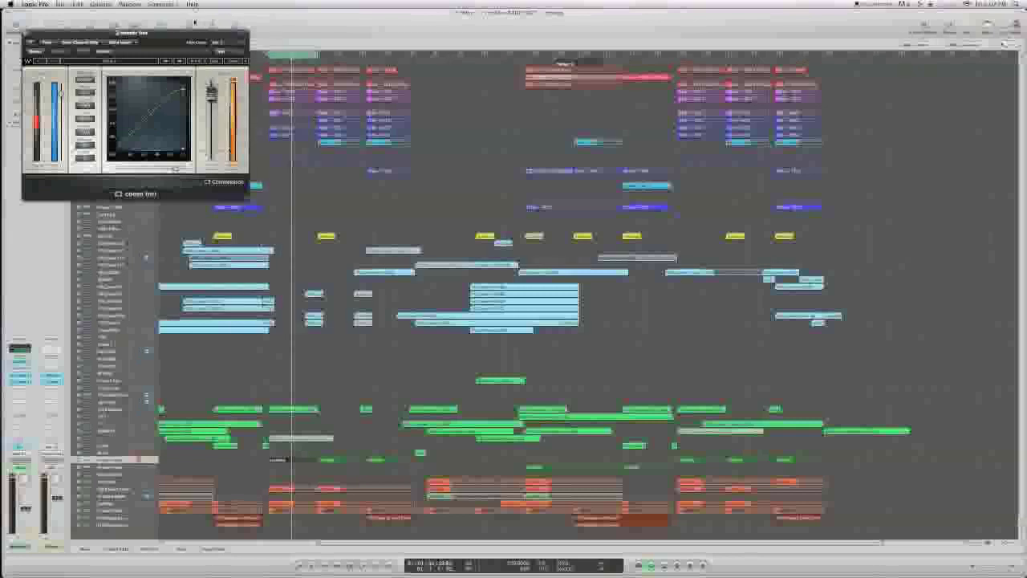
{"action": "left_click", "coordinate": [215, 44]}
{"action": "left_click", "coordinate": [214, 44]}
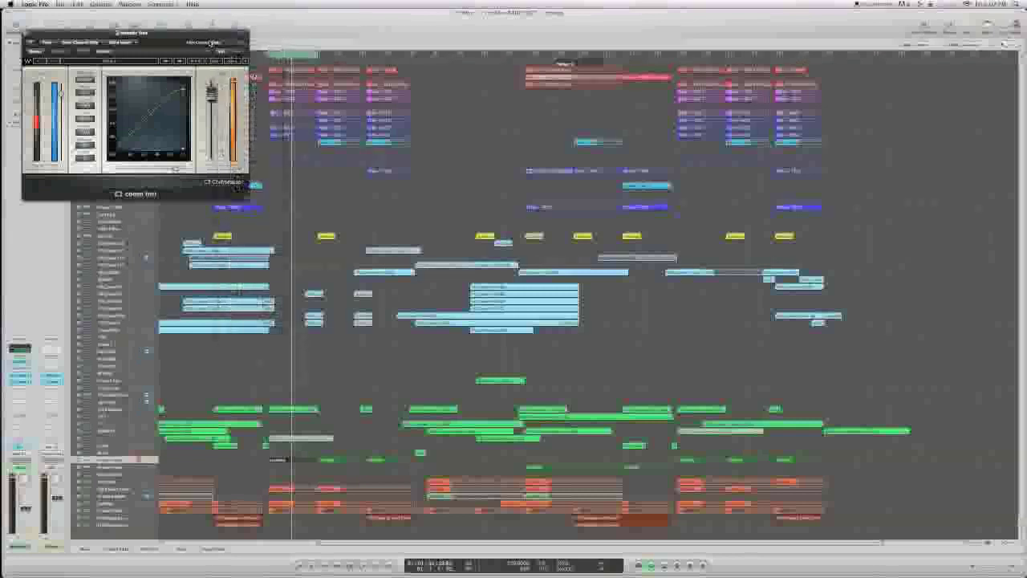
{"action": "key", "text": "super+w"}
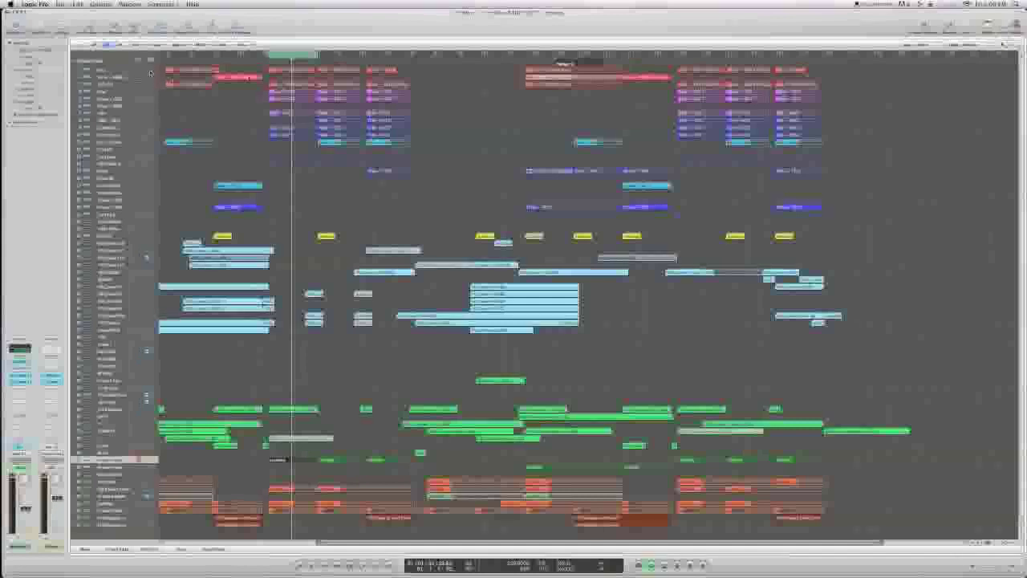
Step: Solo the top eleven tracks and play them back over the looped section
{"action": "left_click_drag", "start_coordinate": [151, 69], "coordinate": [152, 143]}
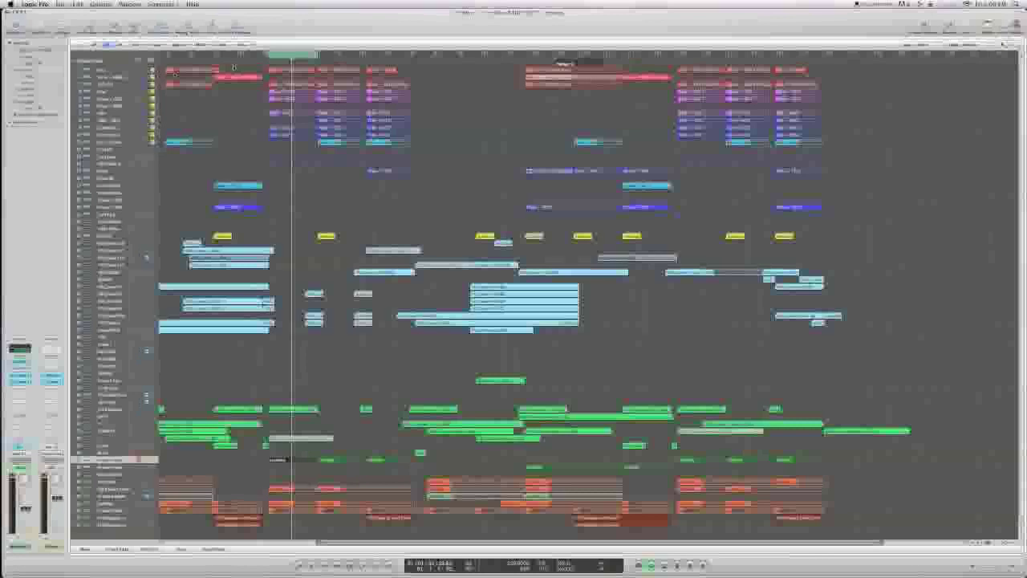
{"action": "key", "text": "space"}
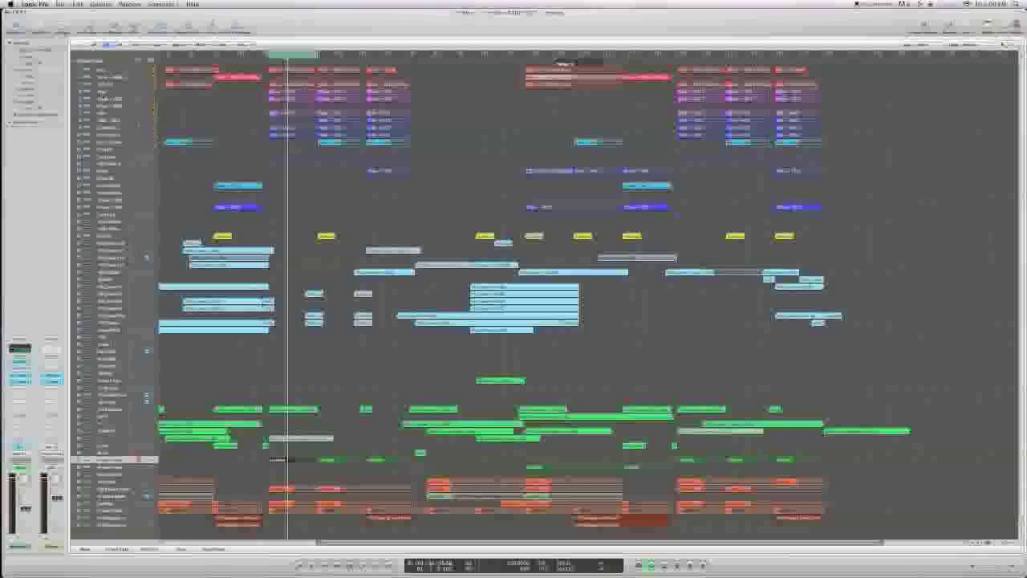
Step: Examine the Channel EQ curve on the first purple track, then close the plug-in window
{"action": "left_click", "coordinate": [106, 92]}
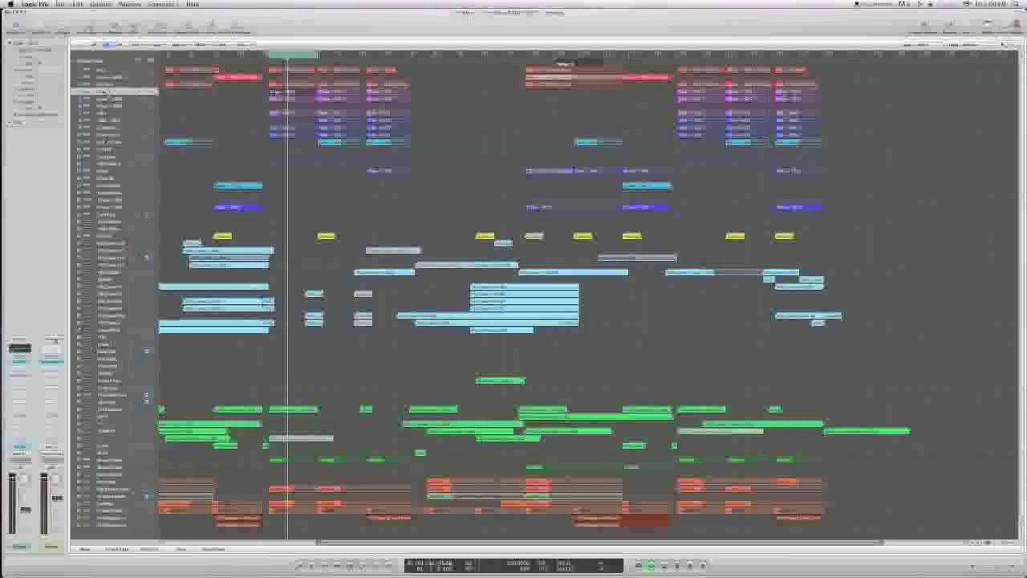
{"action": "double_click", "coordinate": [17, 350]}
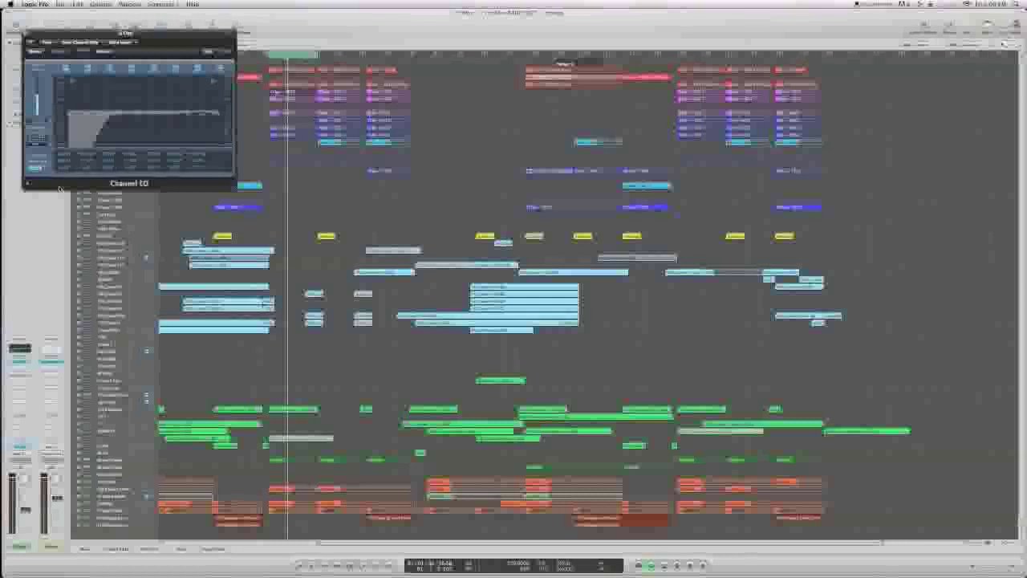
{"action": "key", "text": "super+w"}
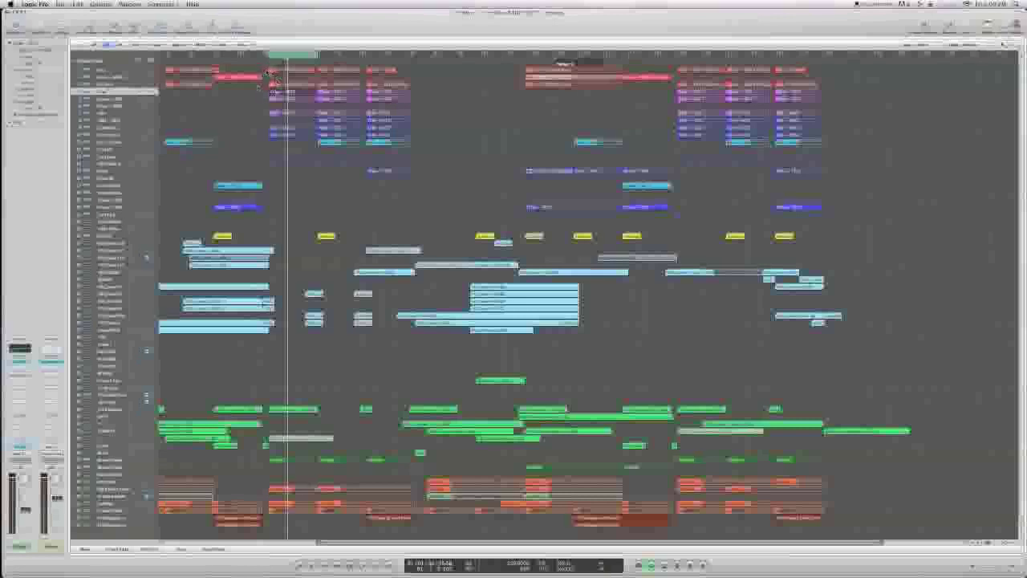
Step: Select all the regions inside the looped section and clear the selection again
{"action": "left_click_drag", "start_coordinate": [265, 67], "coordinate": [317, 511]}
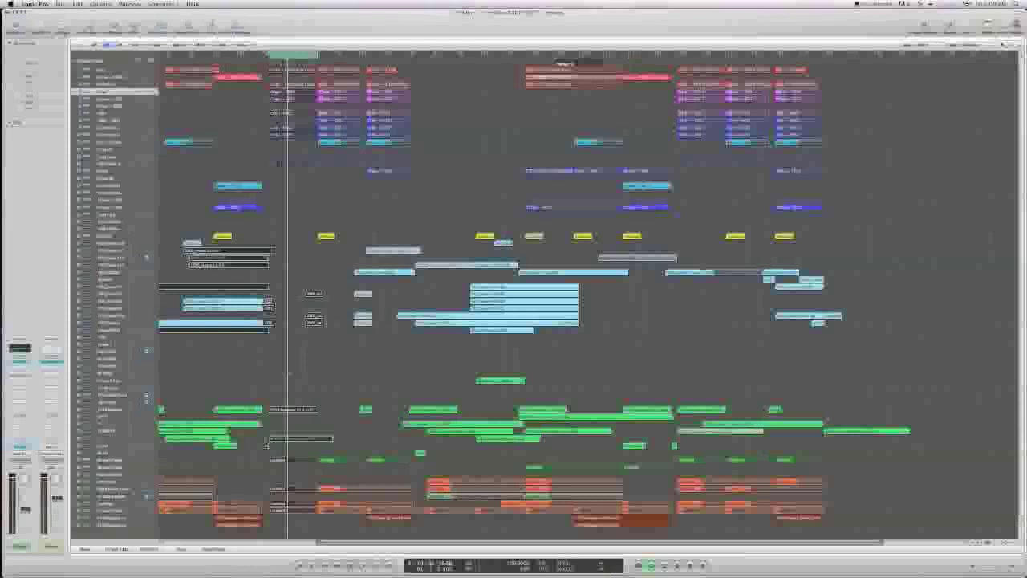
{"action": "left_click", "coordinate": [284, 274]}
Step: Move the cycle range to the opening section of the arrangement, where the first regions start
{"action": "left_click", "coordinate": [293, 56]}
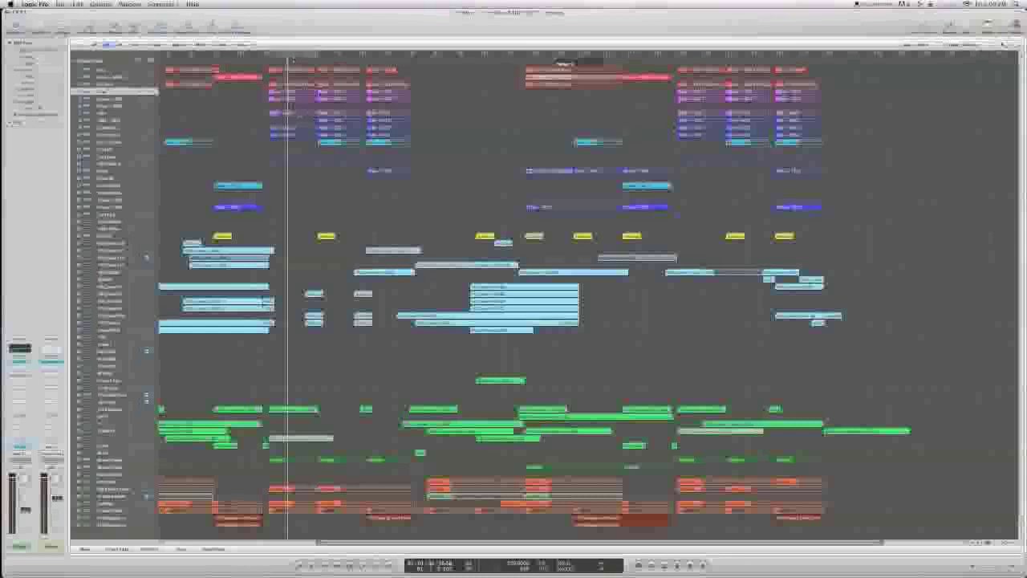
{"action": "scroll", "coordinate": [324, 84], "scroll_direction": "left", "scroll_amount": 10}
{"action": "left_click_drag", "start_coordinate": [310, 55], "coordinate": [361, 55]}
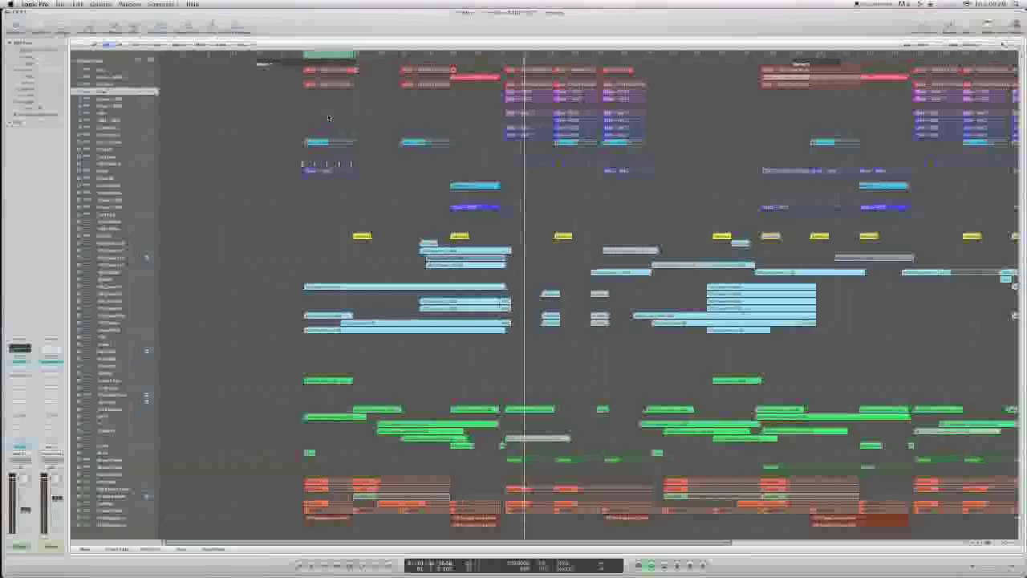
Step: Show the track automation and bring the orange synth tracks at the end of the track list into view
{"action": "scroll", "coordinate": [326, 118], "scroll_direction": "right", "scroll_amount": 2}
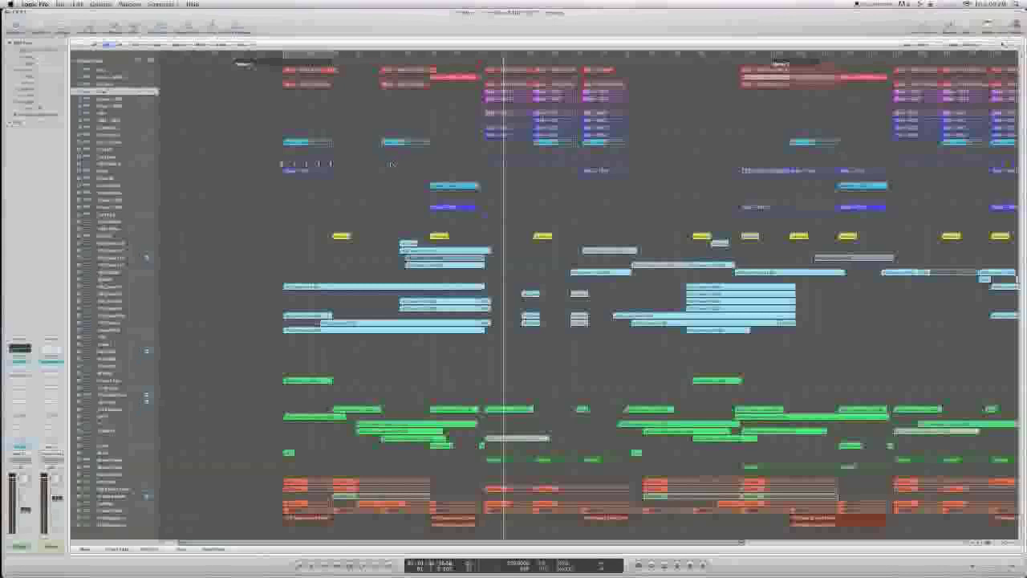
{"action": "scroll", "coordinate": [393, 164], "scroll_direction": "right", "scroll_amount": 8}
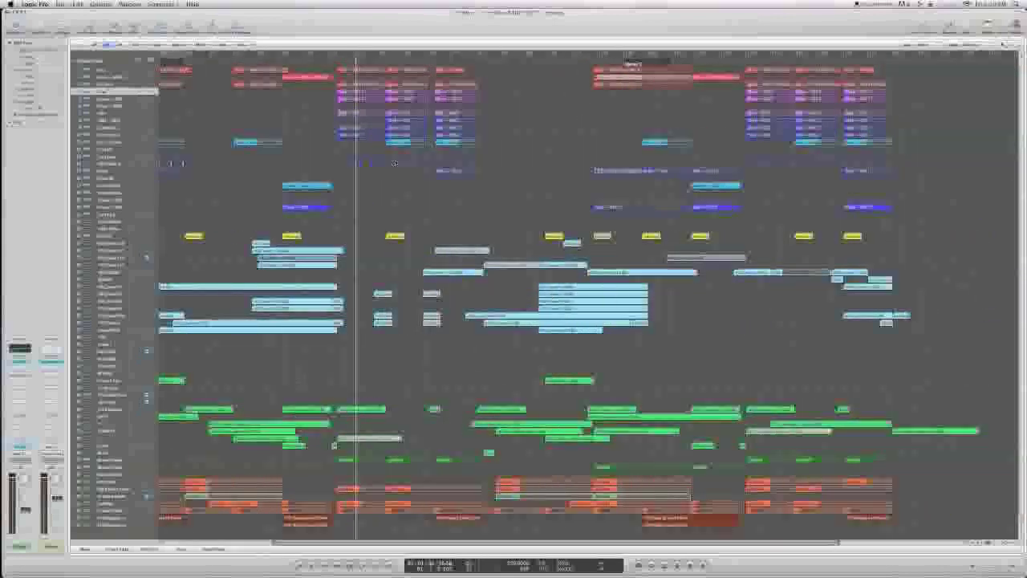
{"action": "key", "text": "a"}
{"action": "scroll", "coordinate": [396, 150], "scroll_direction": "down", "scroll_amount": 15}
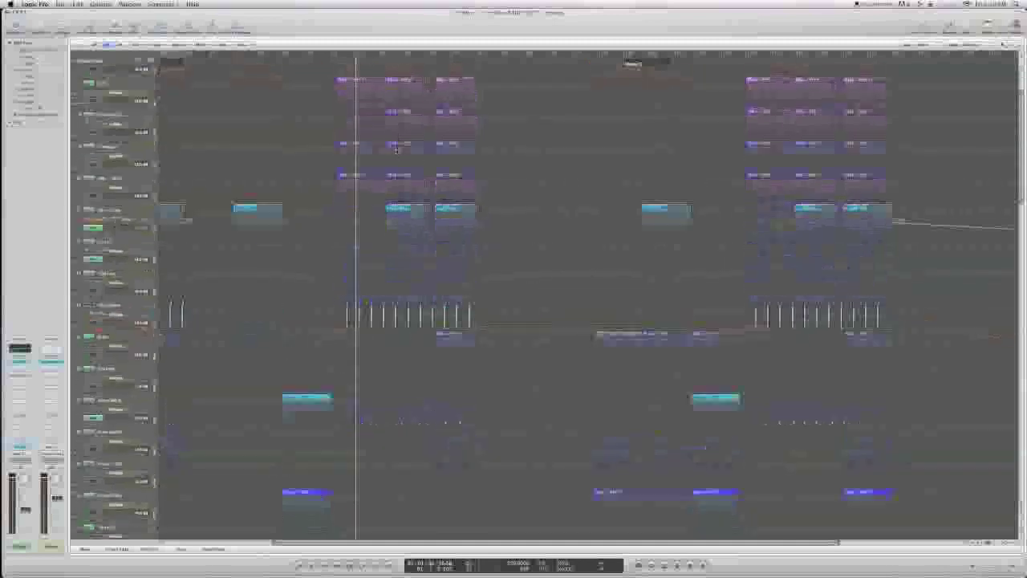
{"action": "scroll", "coordinate": [395, 150], "scroll_direction": "left", "scroll_amount": 5}
{"action": "scroll", "coordinate": [396, 150], "scroll_direction": "down", "scroll_amount": 12}
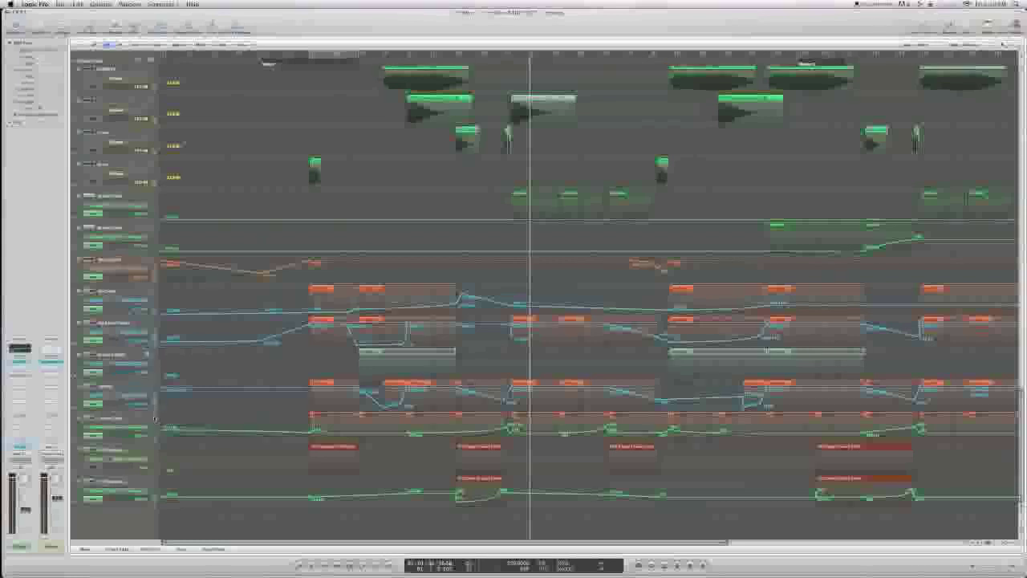
Step: Play the opening section with the cycle range enabled, then switch cycling off and stop playback
{"action": "key", "text": "space"}
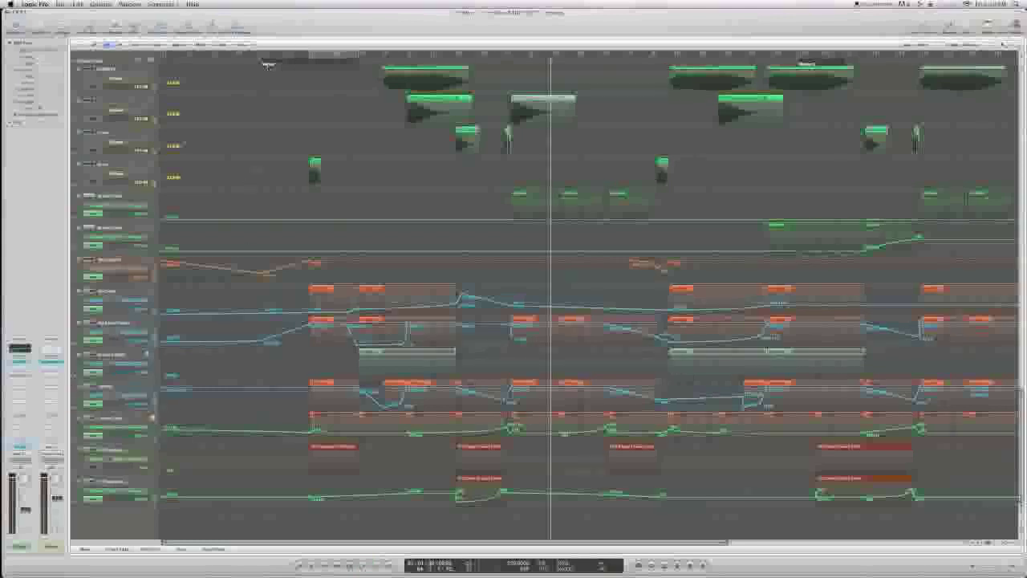
{"action": "left_click", "coordinate": [319, 57]}
{"action": "key", "text": "space"}
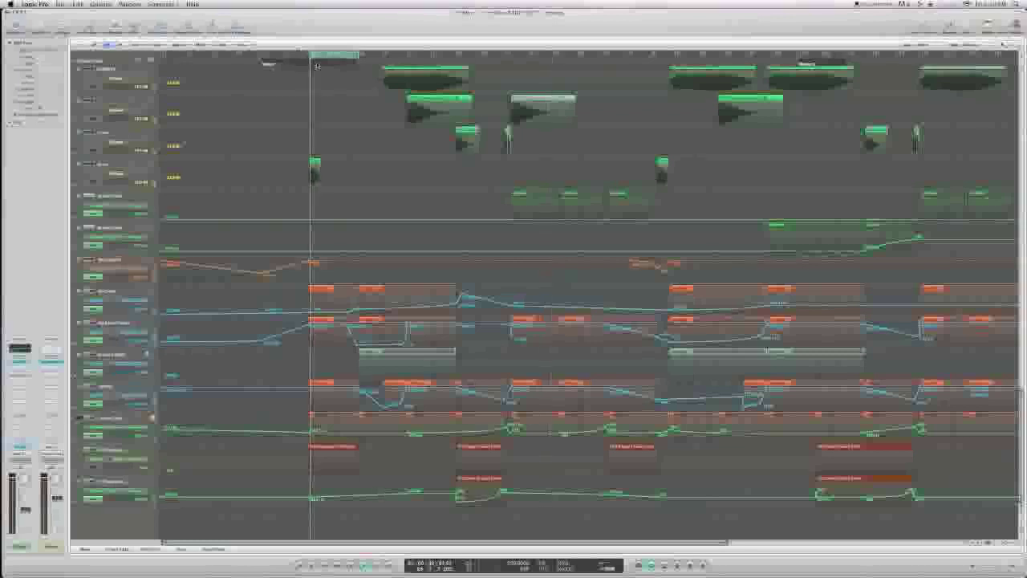
{"action": "left_click", "coordinate": [353, 56]}
{"action": "left_click", "coordinate": [355, 61]}
{"action": "key", "text": "space"}
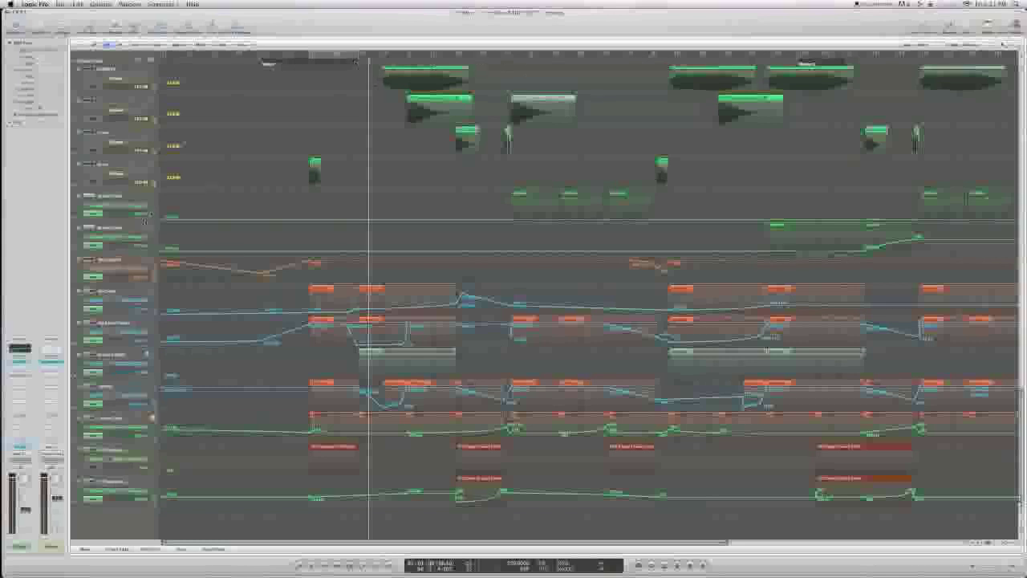
Step: Inspect the channel strips of the track with orange automation and the synth track directly below it
{"action": "left_click", "coordinate": [114, 261]}
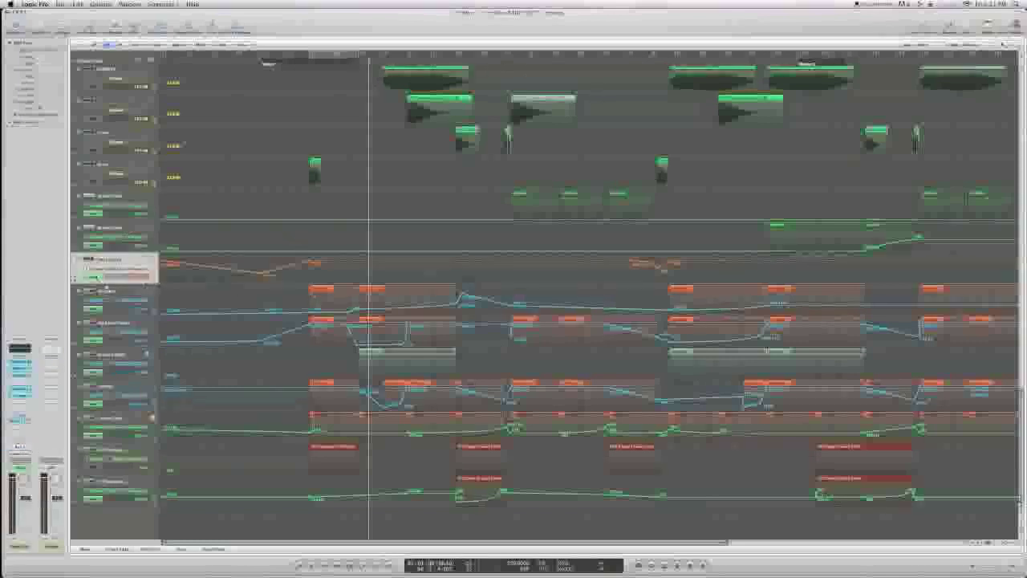
{"action": "left_click", "coordinate": [126, 304]}
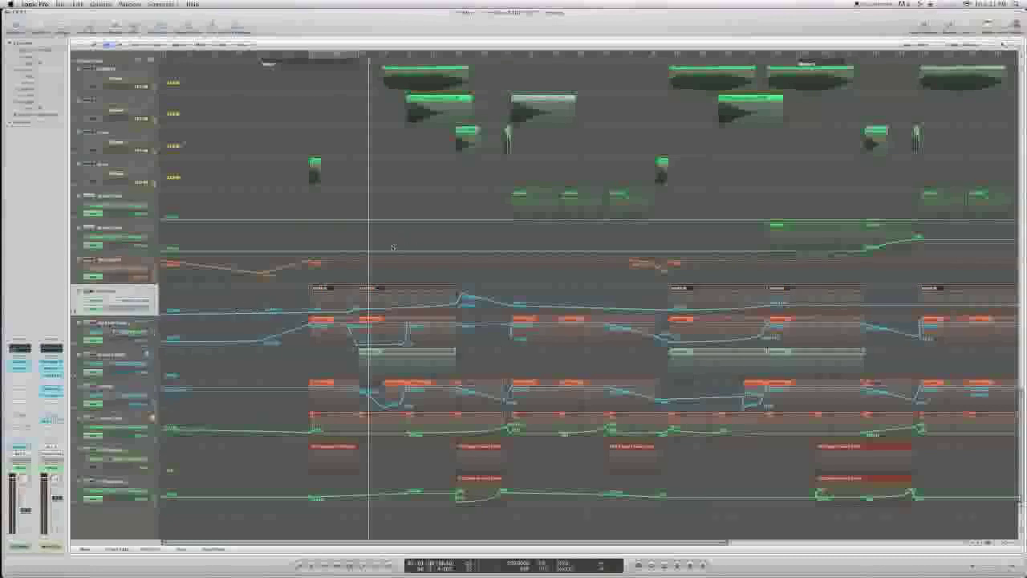
Step: Set the cycle range over the section following the first synth part and check the bus options for the lower orange synth track's output
{"action": "left_click_drag", "start_coordinate": [340, 56], "coordinate": [482, 55]}
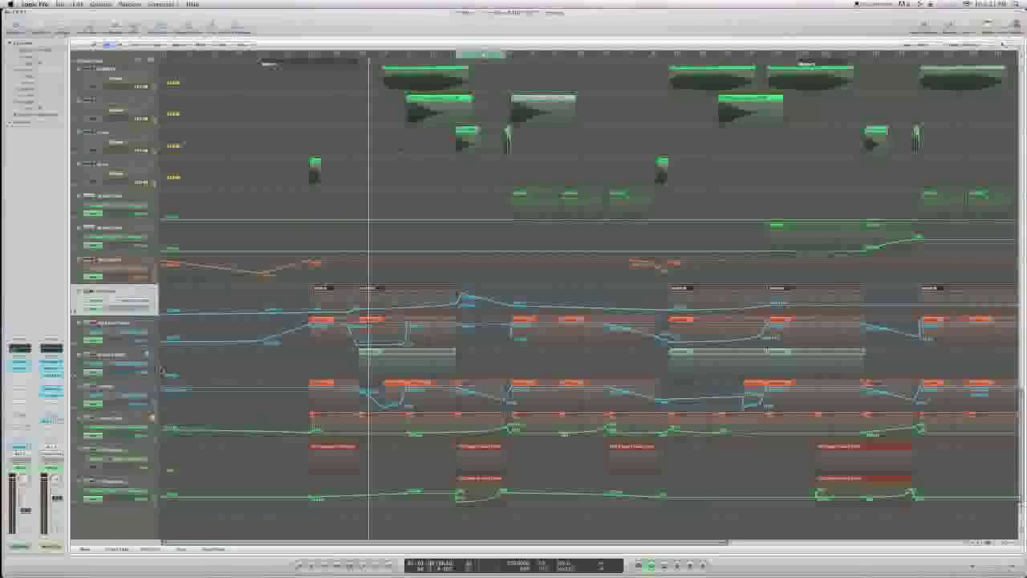
{"action": "left_click", "coordinate": [103, 380]}
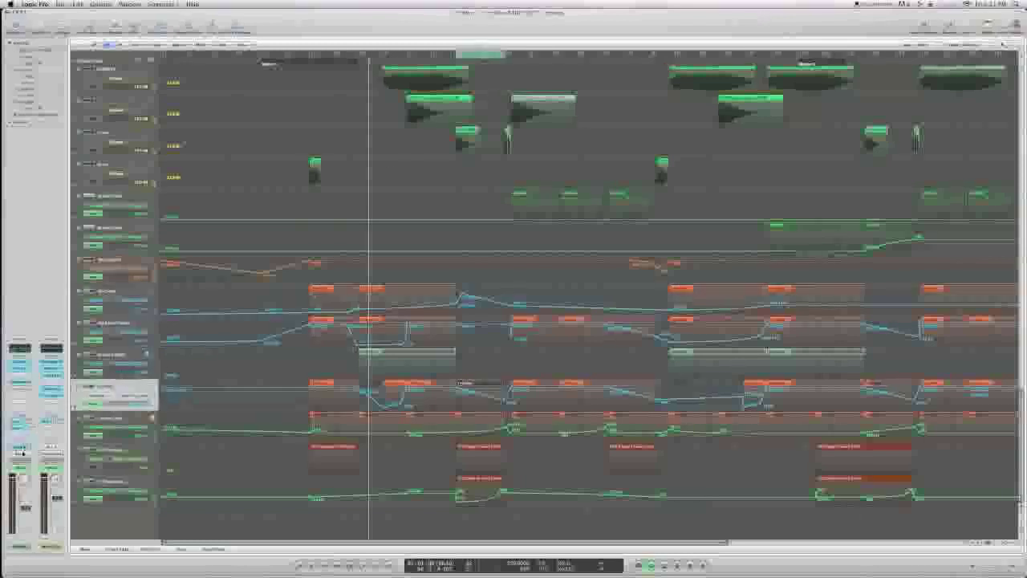
{"action": "left_click", "coordinate": [23, 455]}
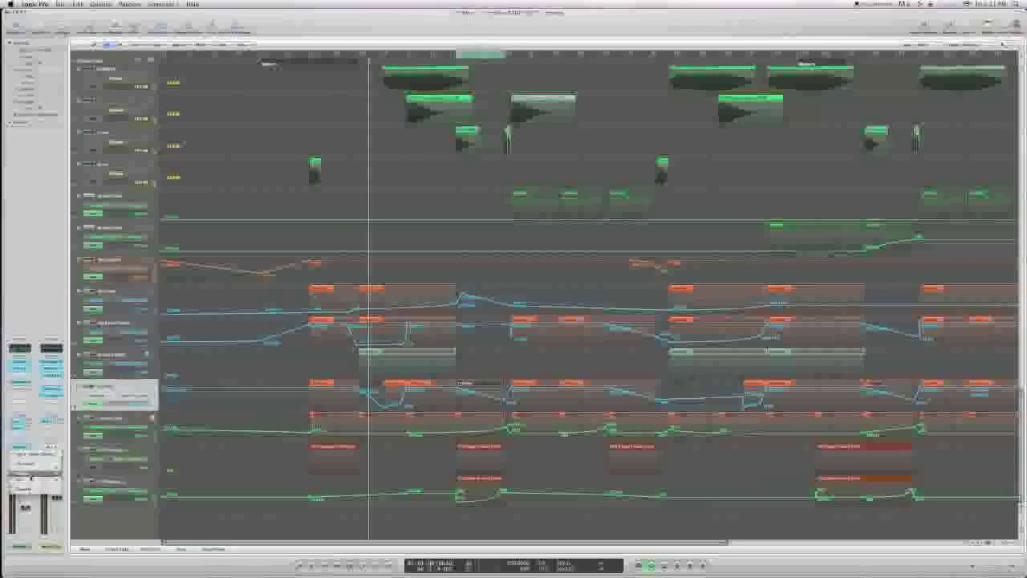
{"action": "mouse_move", "coordinate": [31, 483]}
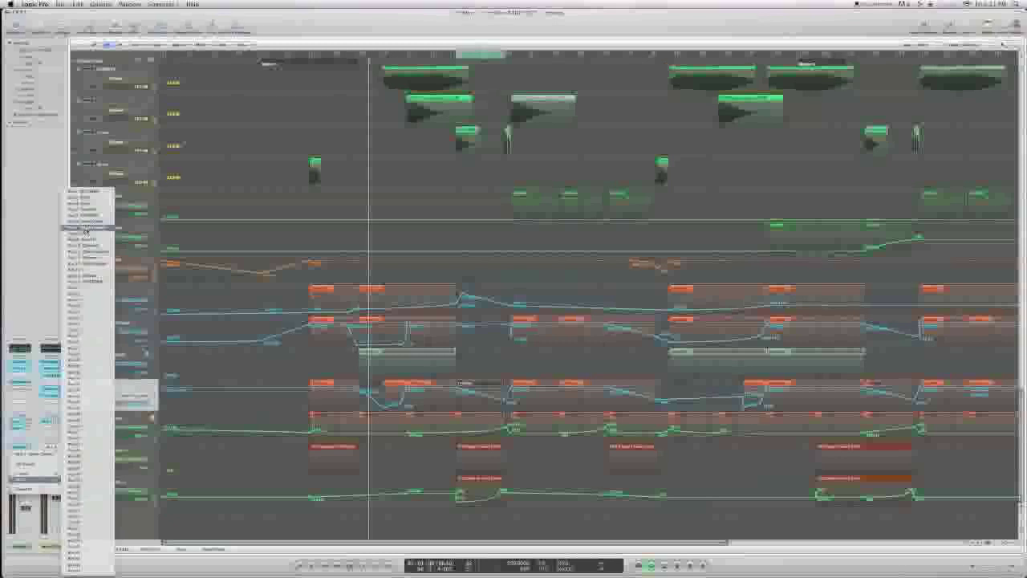
{"action": "left_click", "coordinate": [85, 230]}
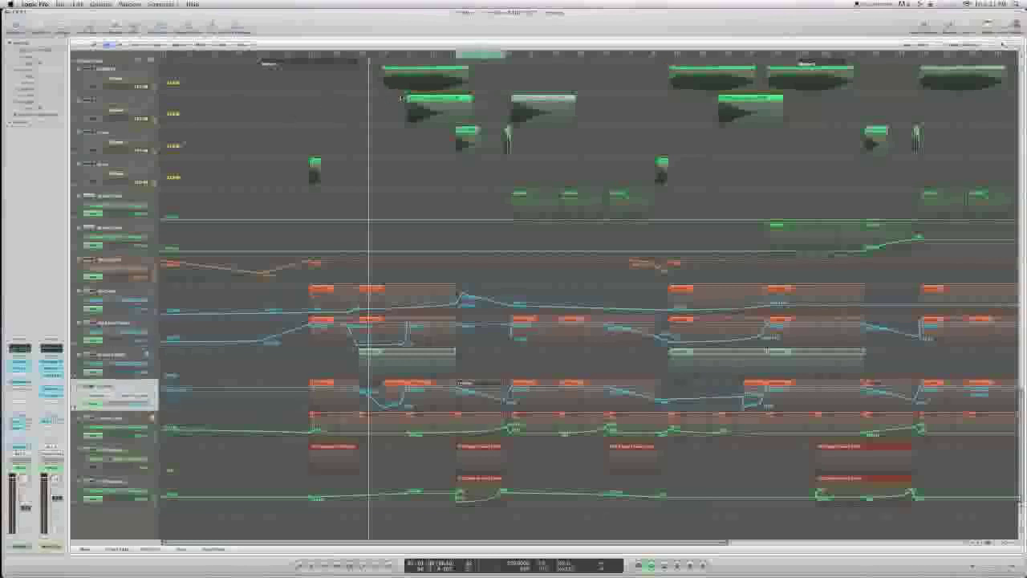
{"action": "left_click_drag", "start_coordinate": [460, 55], "coordinate": [465, 55]}
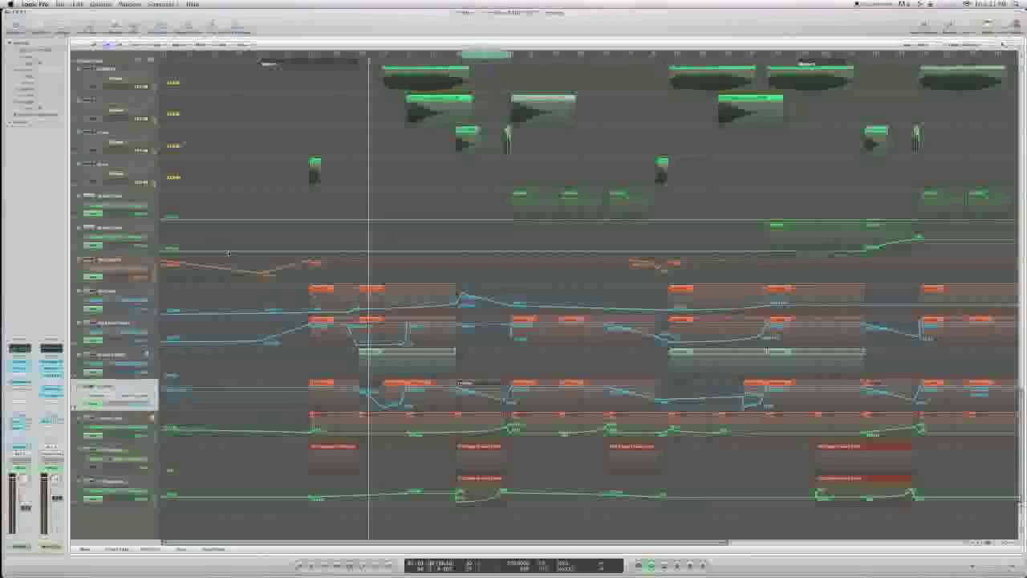
Step: Switch the displayed automation parameter on the track with orange automation until its green curve is shown
{"action": "right_click", "coordinate": [124, 265]}
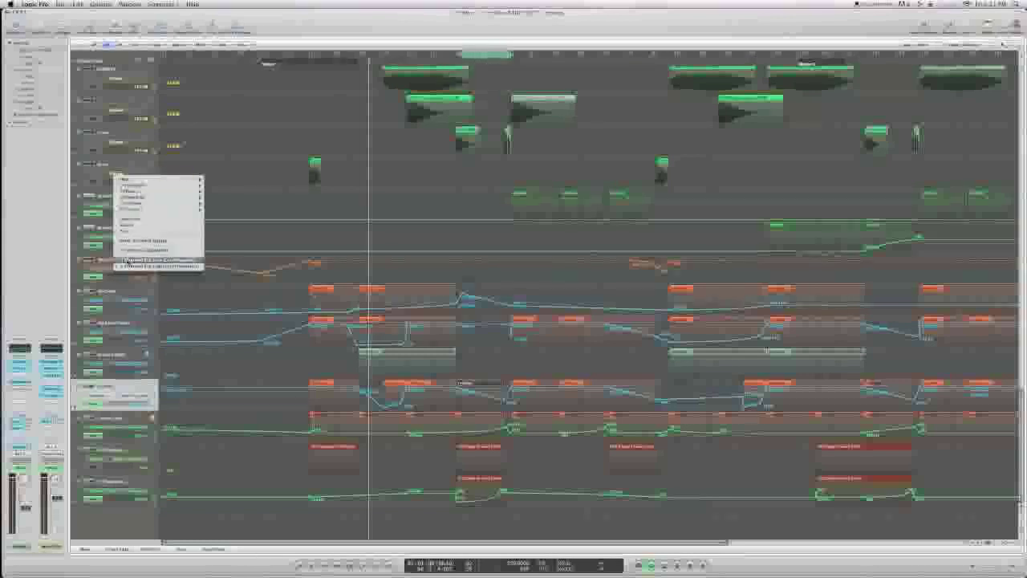
{"action": "left_click", "coordinate": [138, 249]}
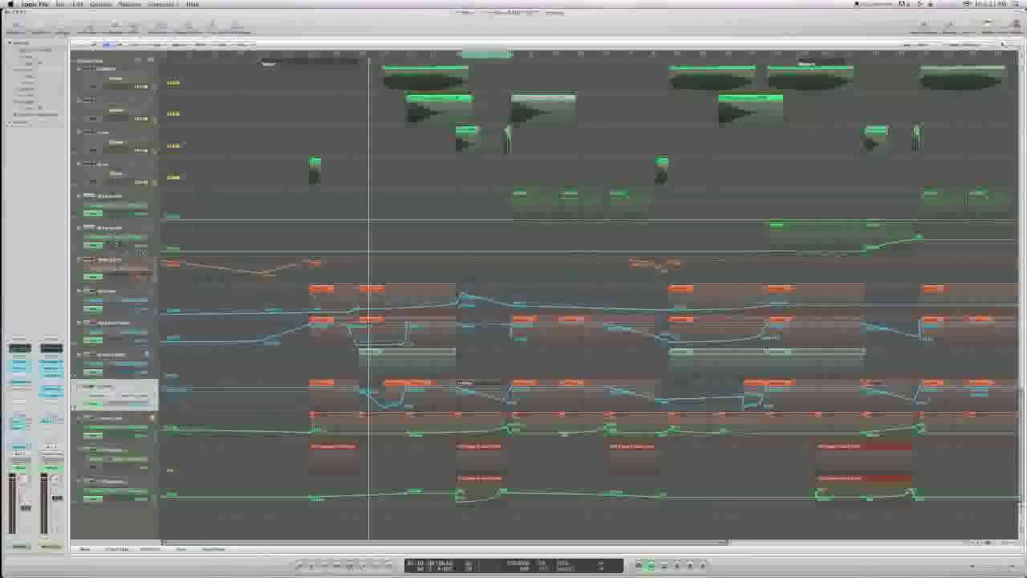
{"action": "right_click", "coordinate": [124, 276]}
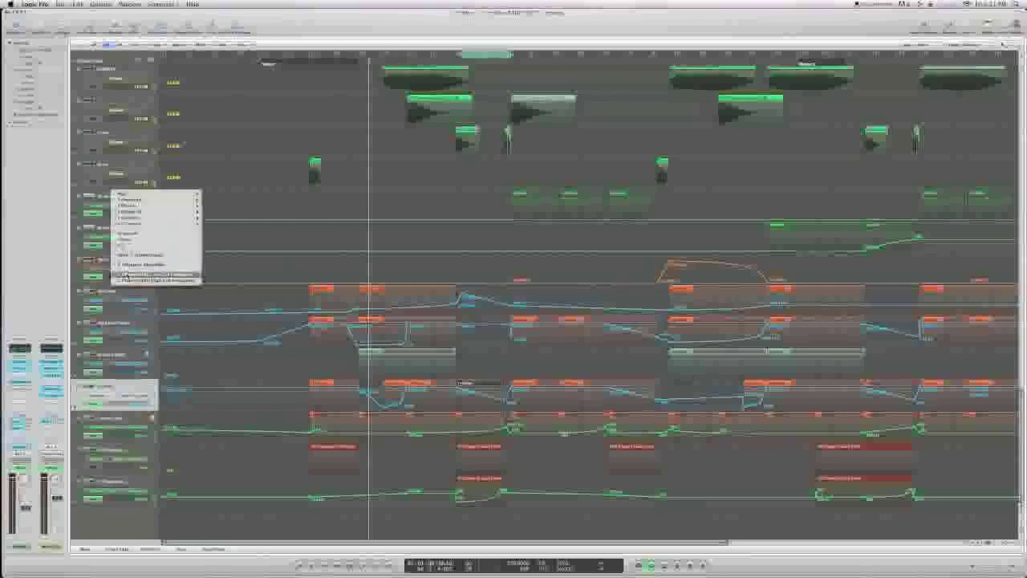
{"action": "left_click", "coordinate": [130, 276]}
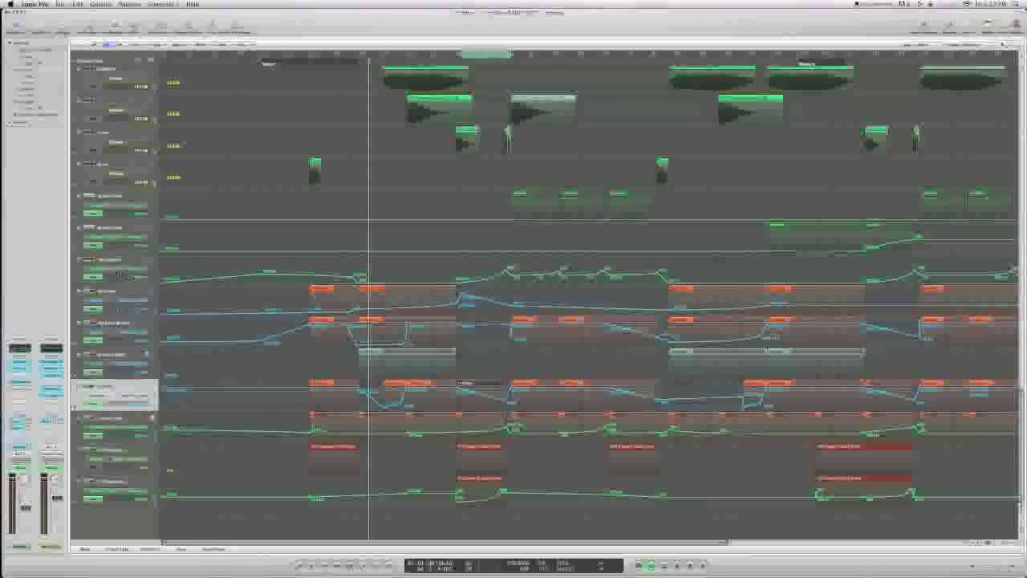
{"action": "left_click", "coordinate": [122, 276]}
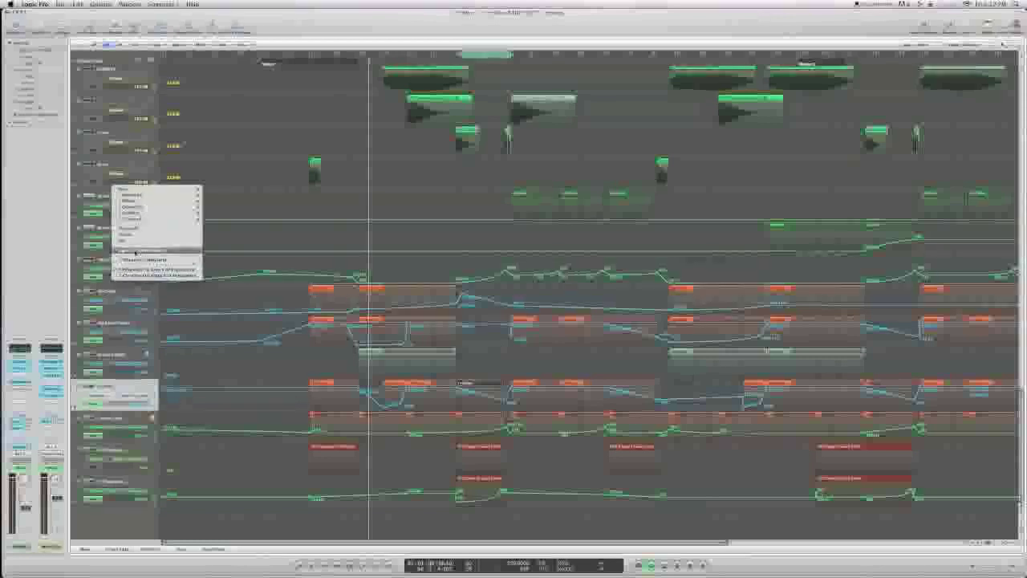
{"action": "left_click", "coordinate": [98, 258]}
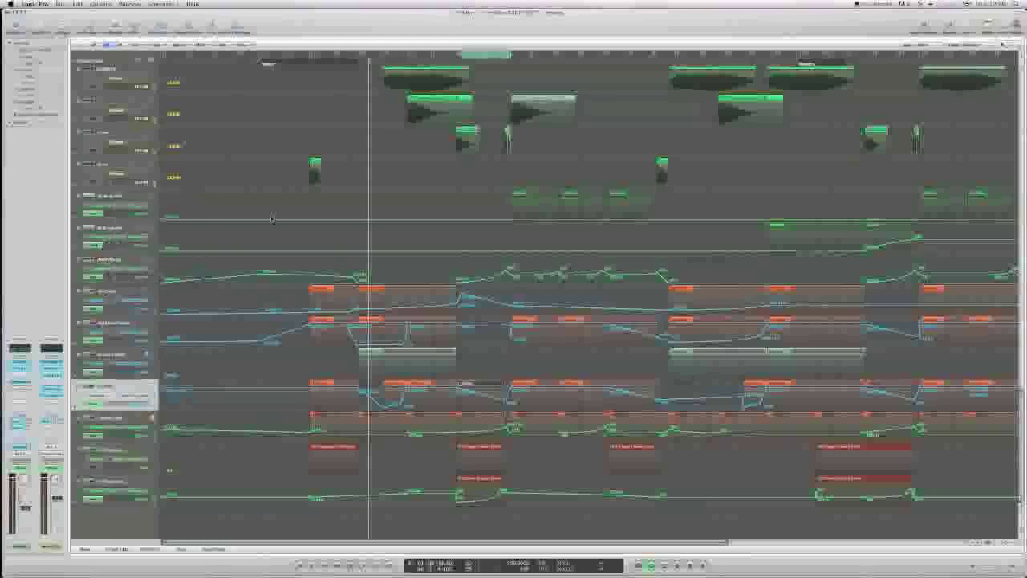
Step: Play the cycled section, then hide the track automation to return to the compact arrangement
{"action": "key", "text": "space"}
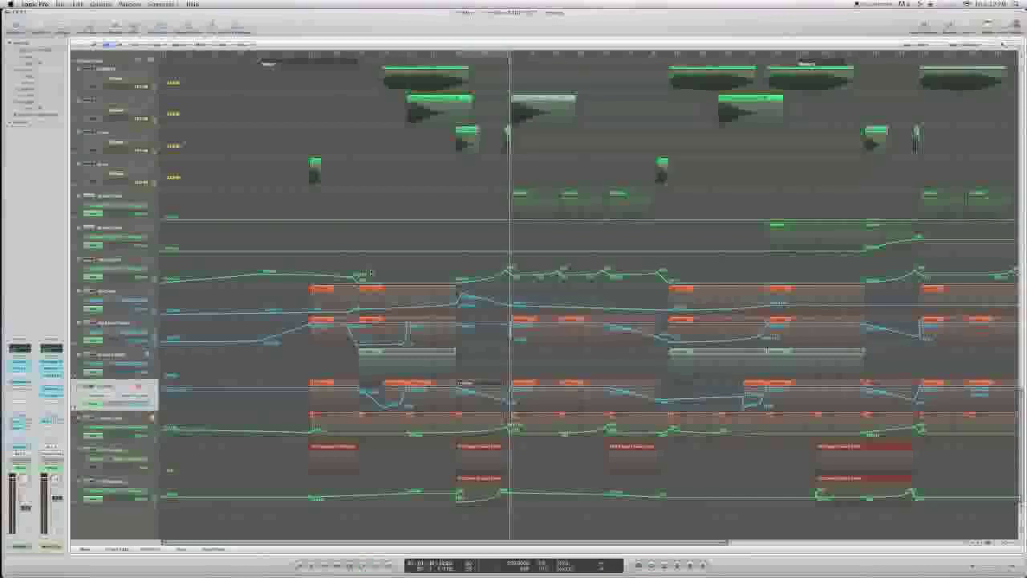
{"action": "scroll", "coordinate": [371, 274], "scroll_direction": "right", "scroll_amount": 5}
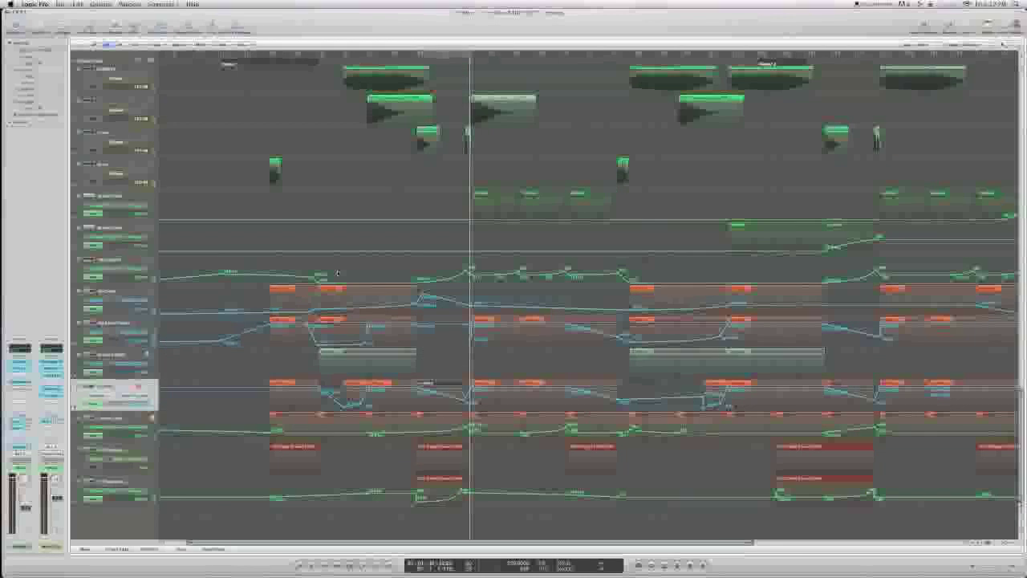
{"action": "scroll", "coordinate": [337, 274], "scroll_direction": "left", "scroll_amount": 2}
{"action": "key", "text": "a"}
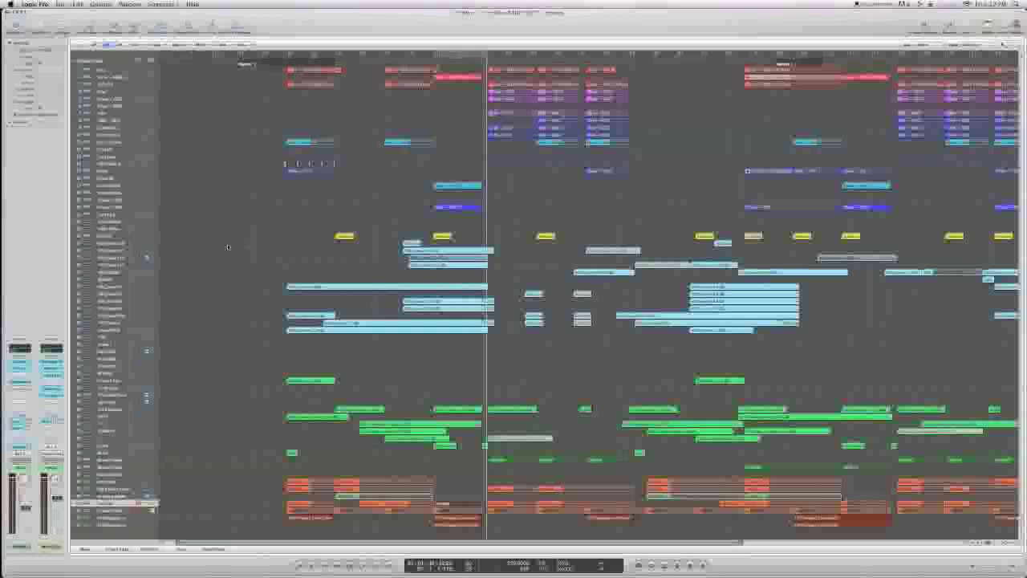
Step: Show the mixer, open the Channel EQ and Compressor of the aux channel beside the selected strip, and place the two plug-in windows apart
{"action": "scroll", "coordinate": [257, 237], "scroll_direction": "right", "scroll_amount": 4}
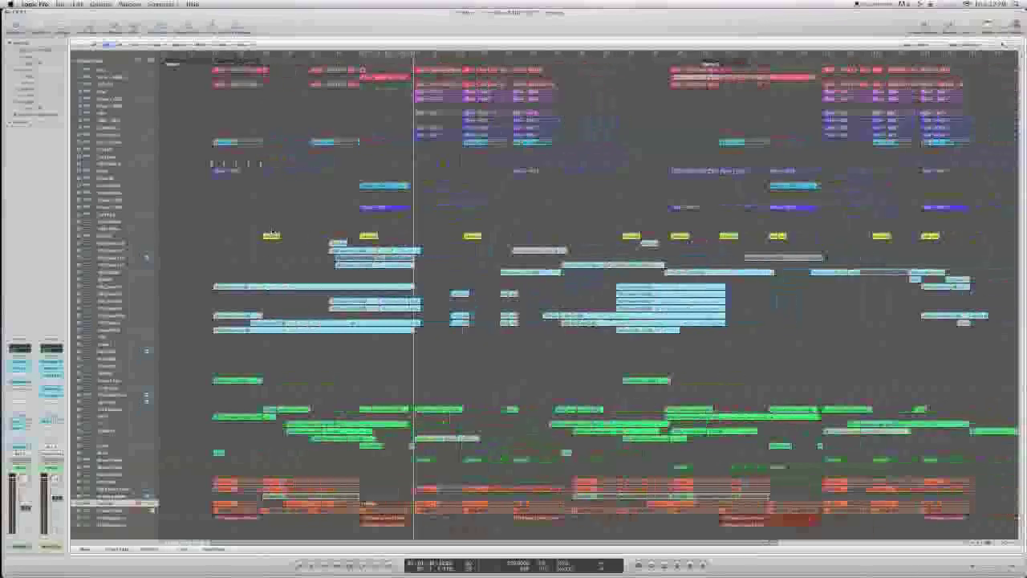
{"action": "scroll", "coordinate": [265, 231], "scroll_direction": "right", "scroll_amount": 4}
{"action": "scroll", "coordinate": [253, 229], "scroll_direction": "left", "scroll_amount": 1}
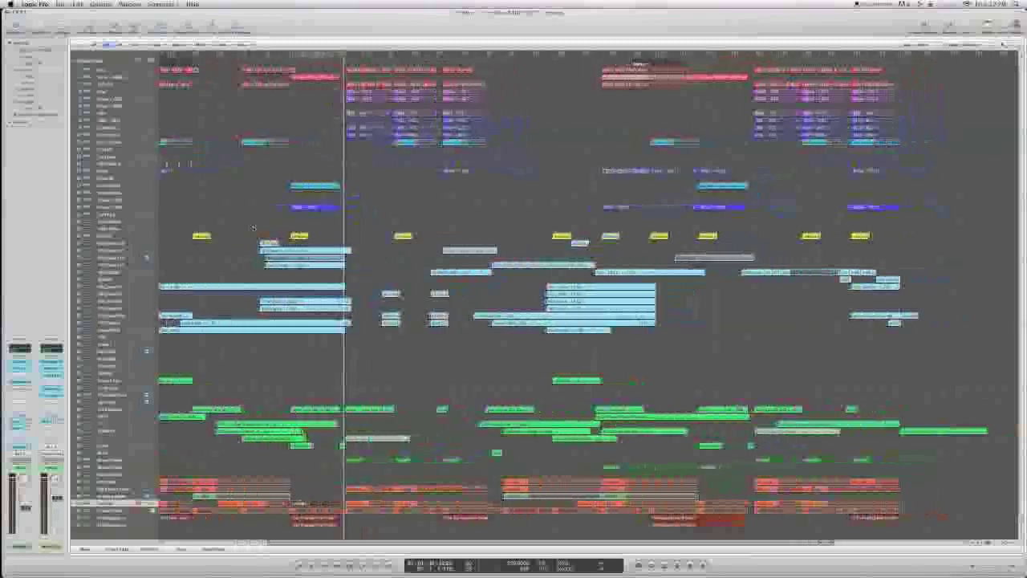
{"action": "scroll", "coordinate": [255, 230], "scroll_direction": "left", "scroll_amount": 2}
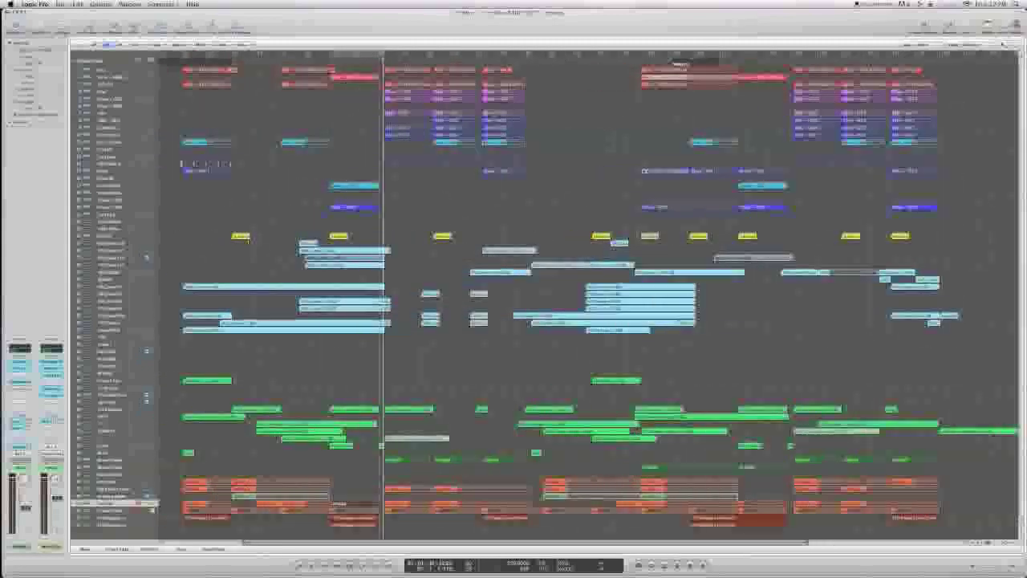
{"action": "key", "text": "x"}
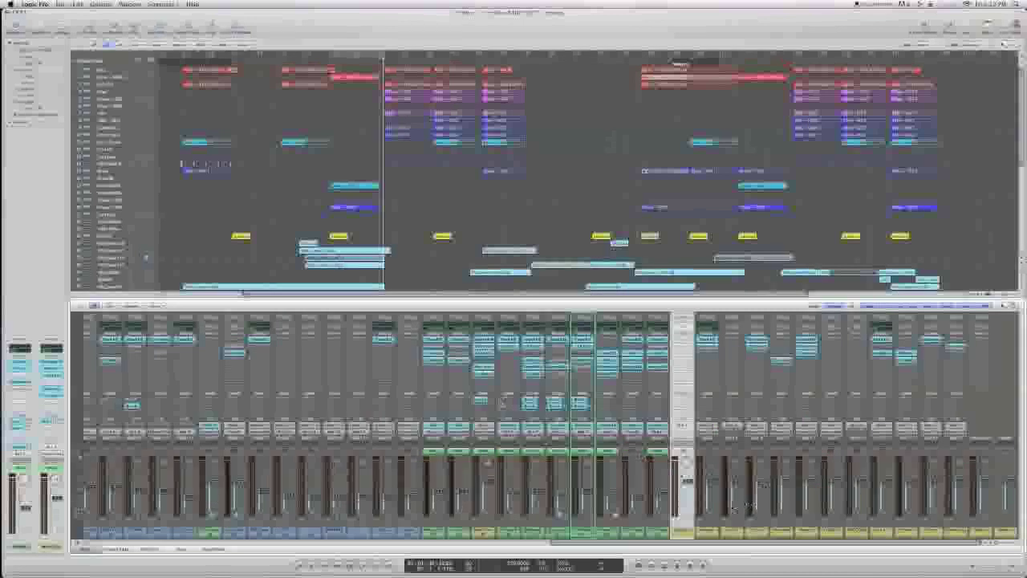
{"action": "left_click", "coordinate": [707, 532]}
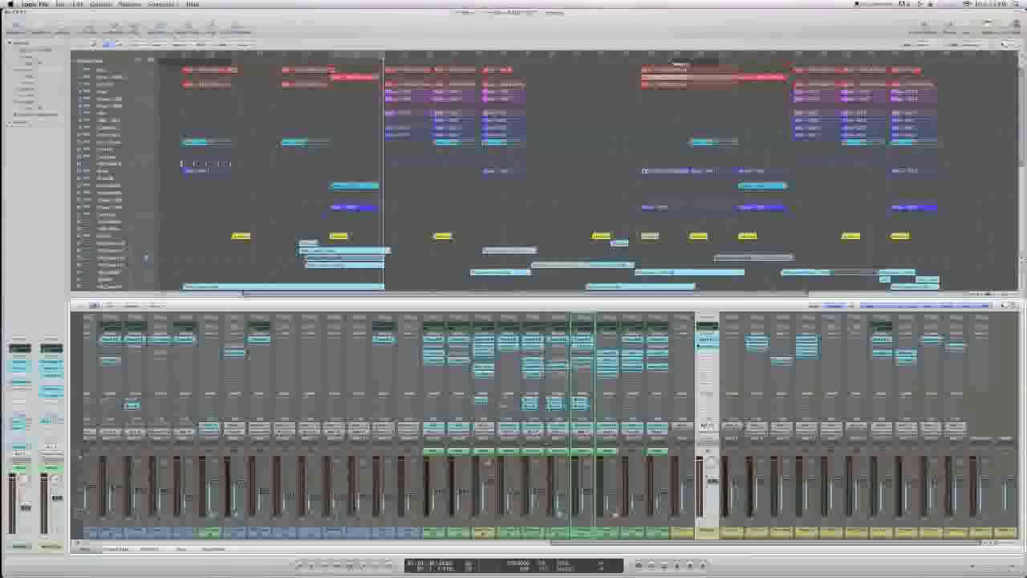
{"action": "left_click", "coordinate": [710, 326]}
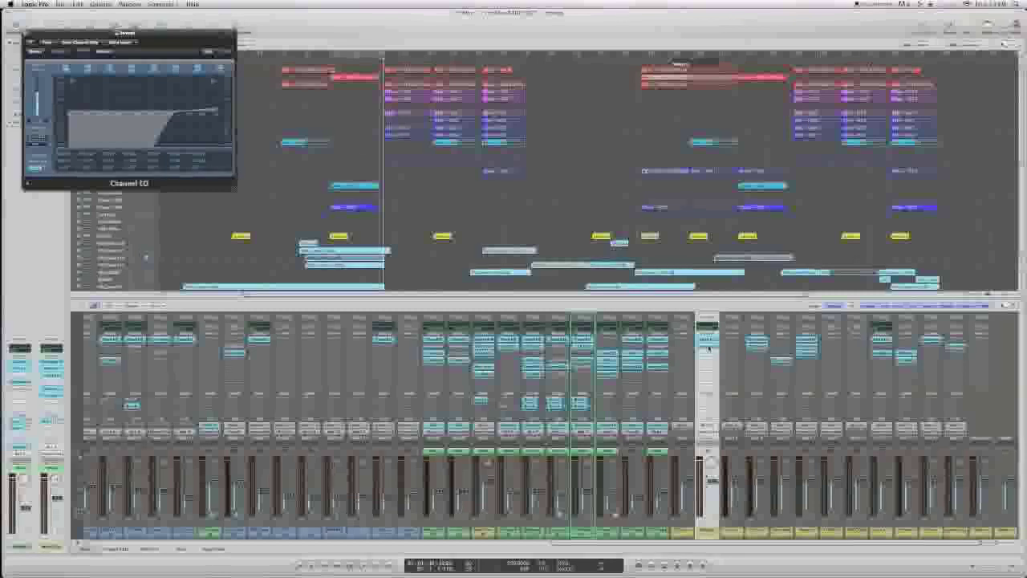
{"action": "left_click", "coordinate": [709, 347]}
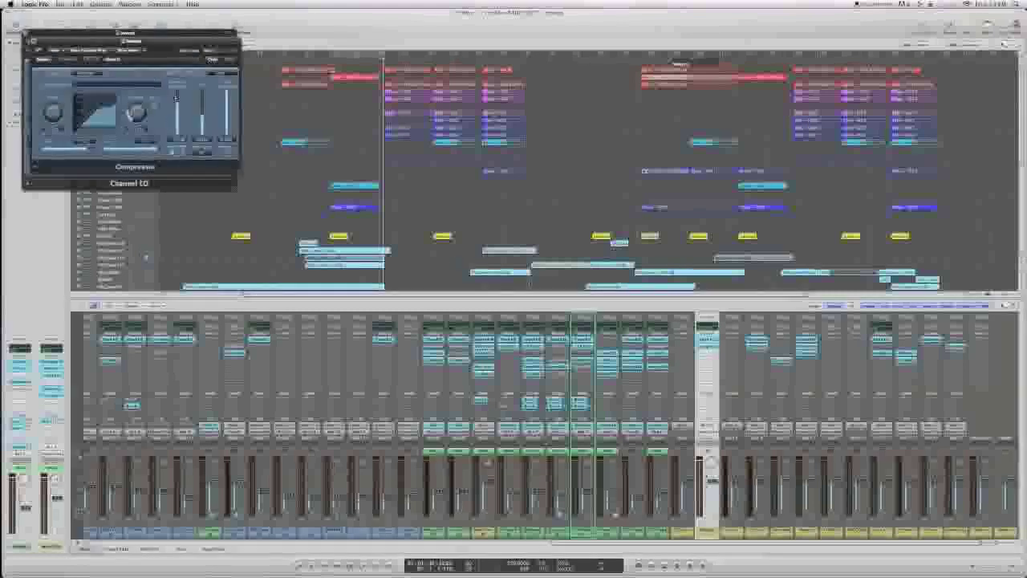
{"action": "left_click_drag", "start_coordinate": [174, 43], "coordinate": [515, 77]}
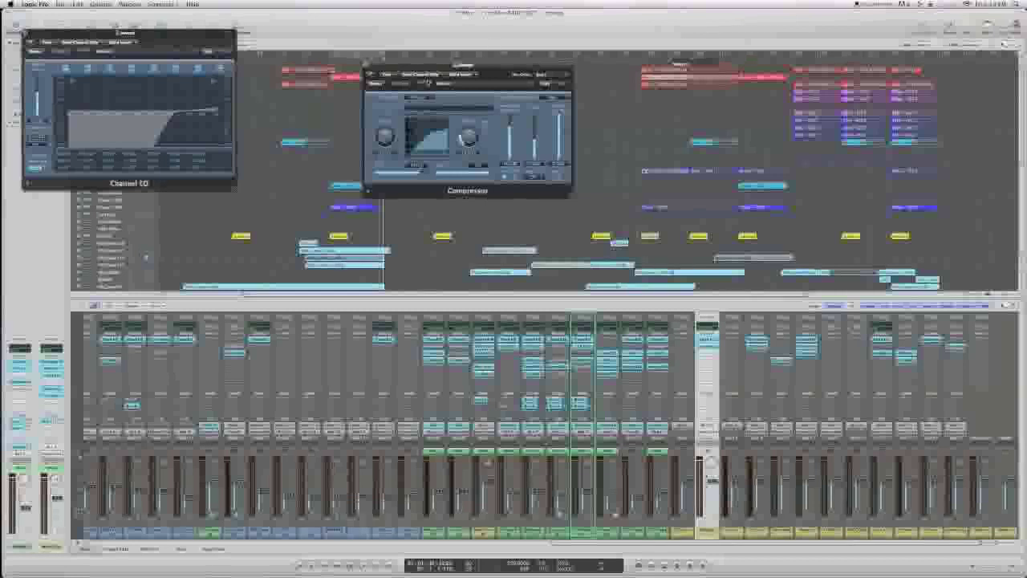
Step: Choose Bus 1 as the Compressor's side-chain source
{"action": "left_click", "coordinate": [530, 73]}
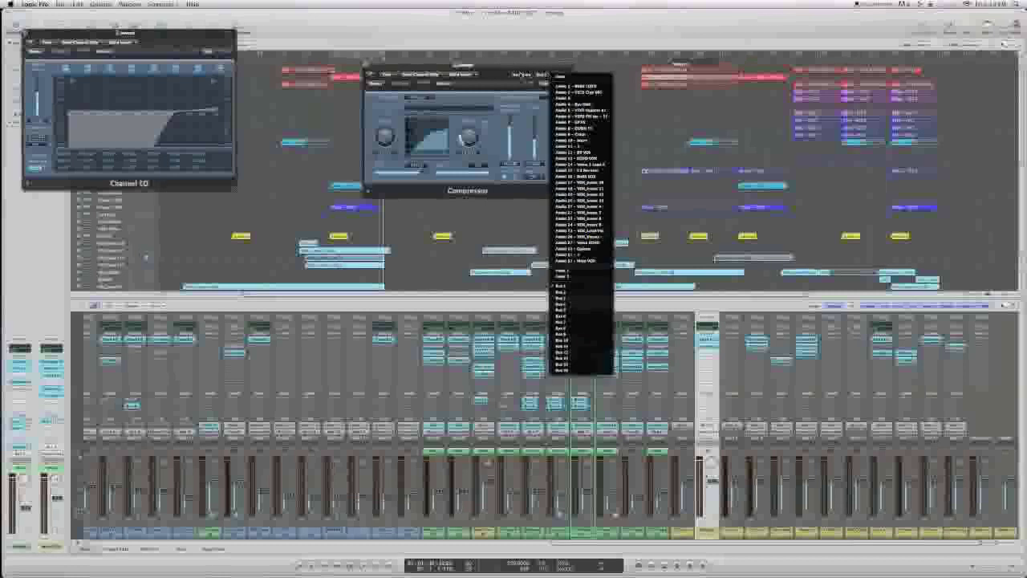
{"action": "left_click", "coordinate": [527, 74]}
{"action": "left_click", "coordinate": [536, 75]}
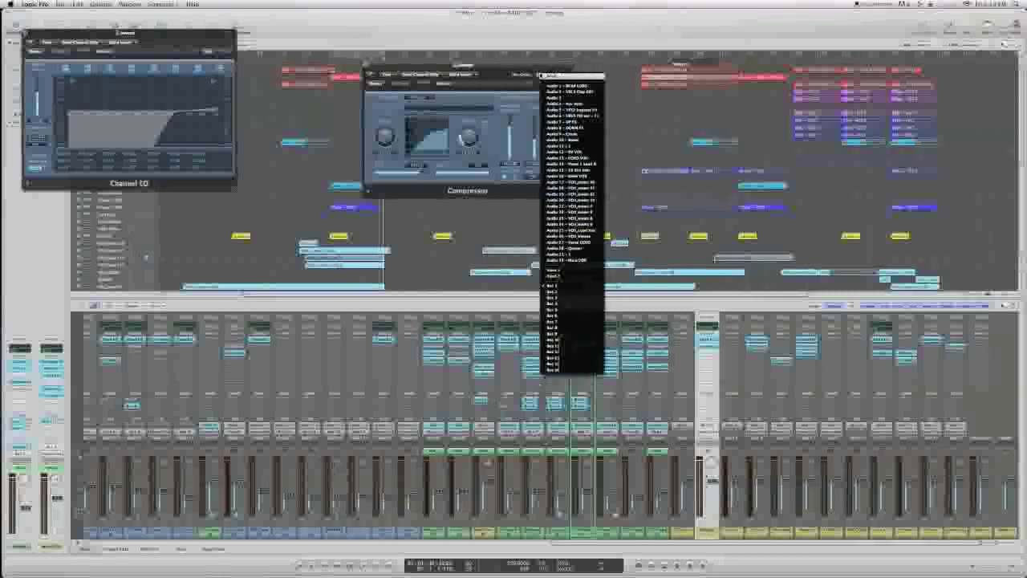
{"action": "left_click", "coordinate": [576, 287]}
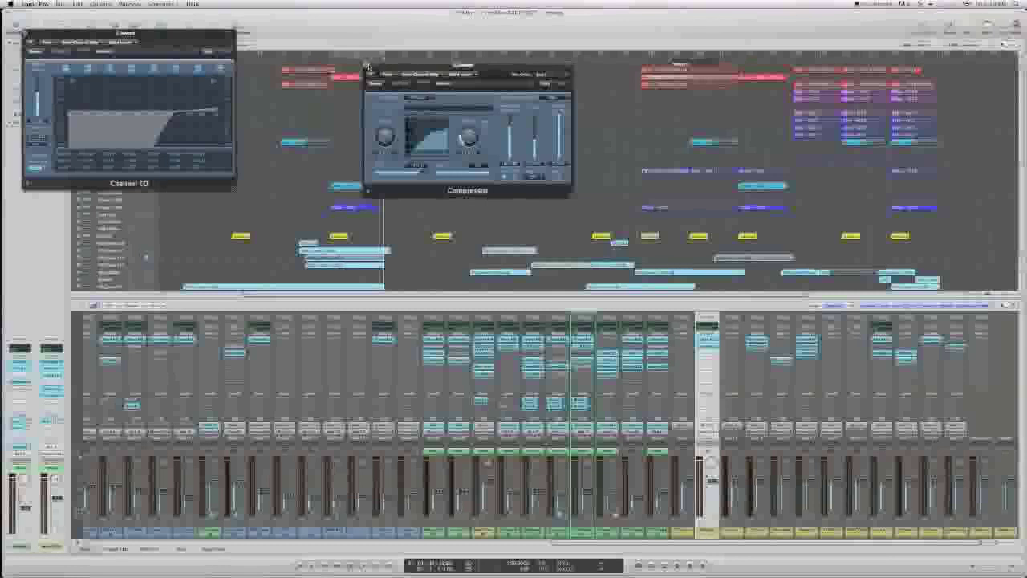
Step: Close the Compressor and Channel EQ windows and hide the mixer
{"action": "left_click", "coordinate": [366, 63]}
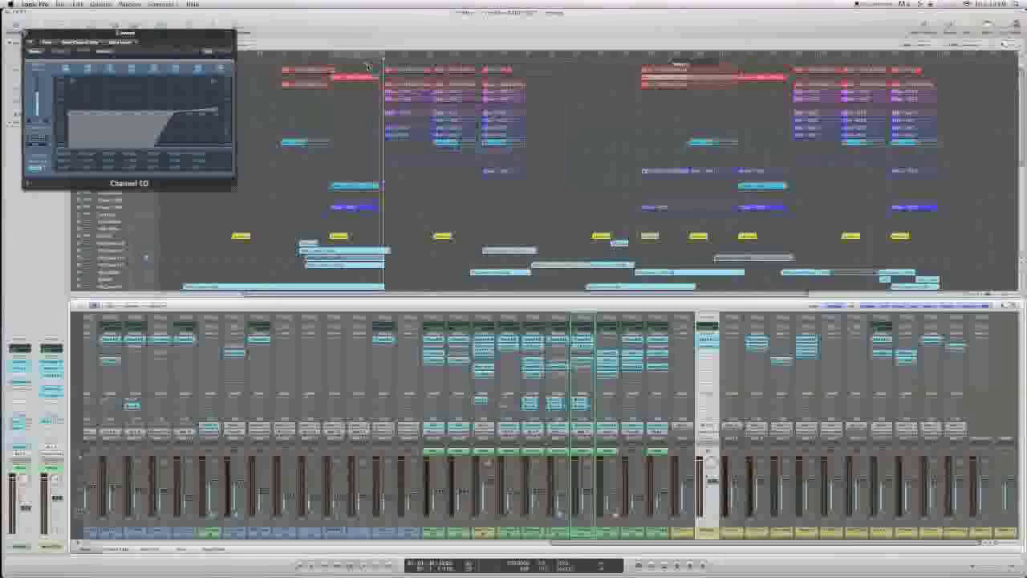
{"action": "left_click", "coordinate": [26, 34]}
{"action": "key", "text": "x"}
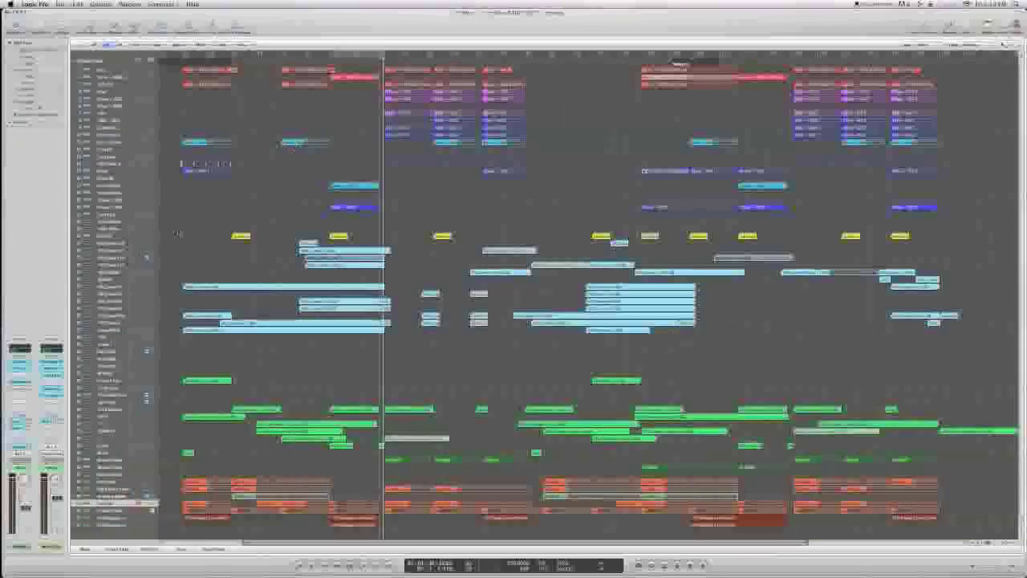
Step: Zoom in on the light blue vocal regions of the opening section and play them soloed from the first vocal phrase
{"action": "left_click_drag", "start_coordinate": [223, 264], "coordinate": [391, 330]}
{"action": "key", "text": "z"}
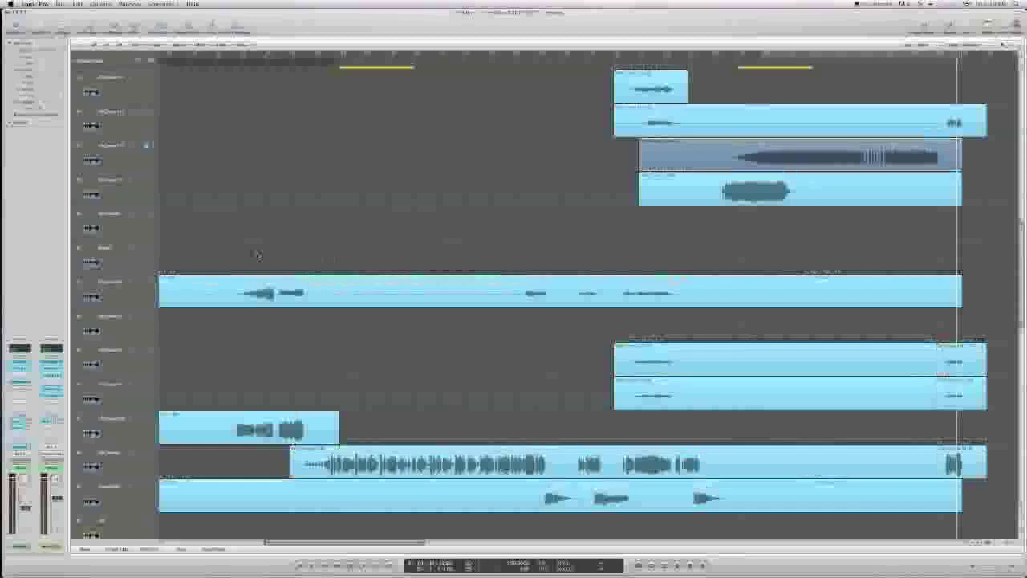
{"action": "scroll", "coordinate": [330, 257], "scroll_direction": "left", "scroll_amount": 5}
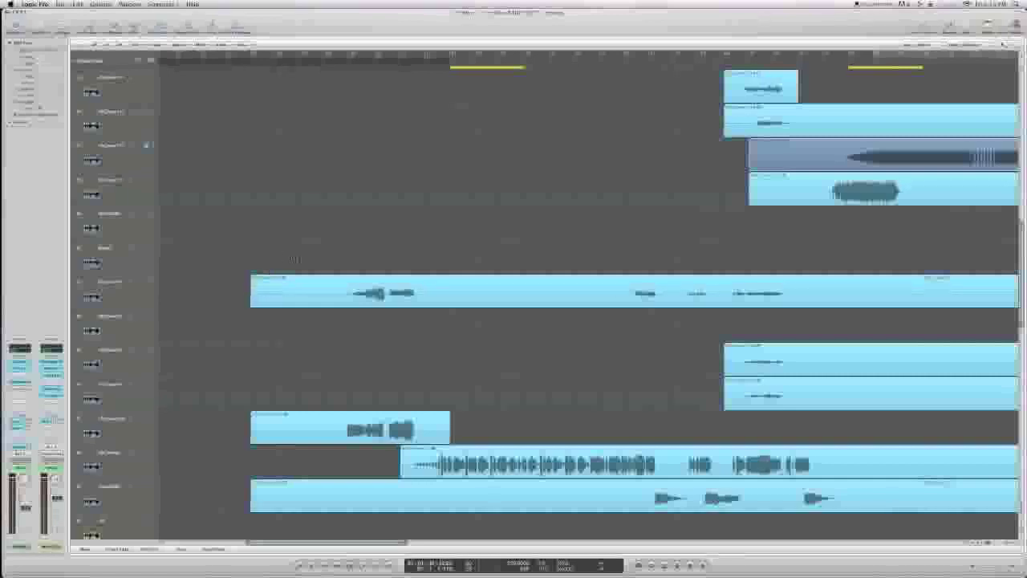
{"action": "left_click", "coordinate": [345, 64]}
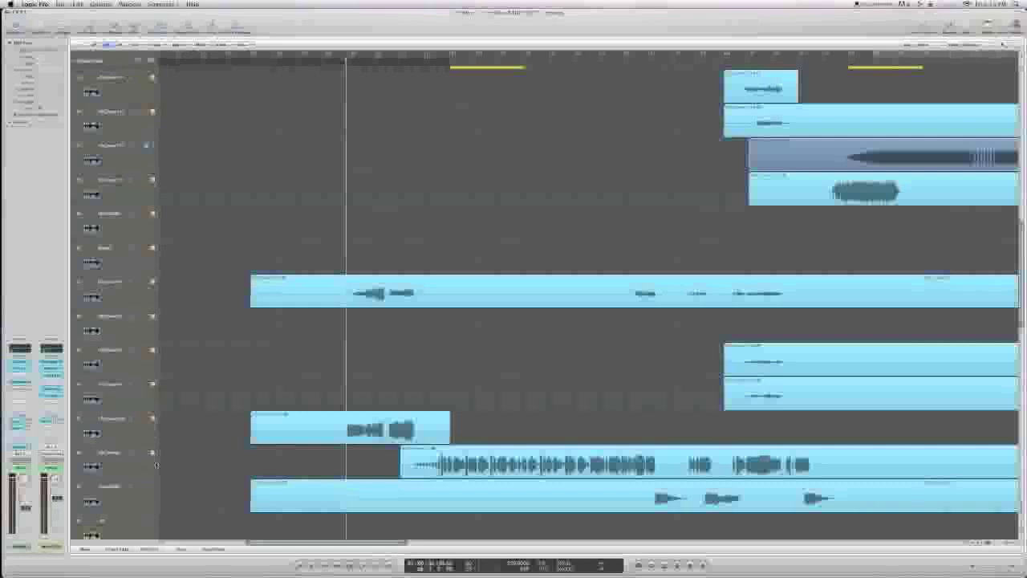
{"action": "key", "text": "space"}
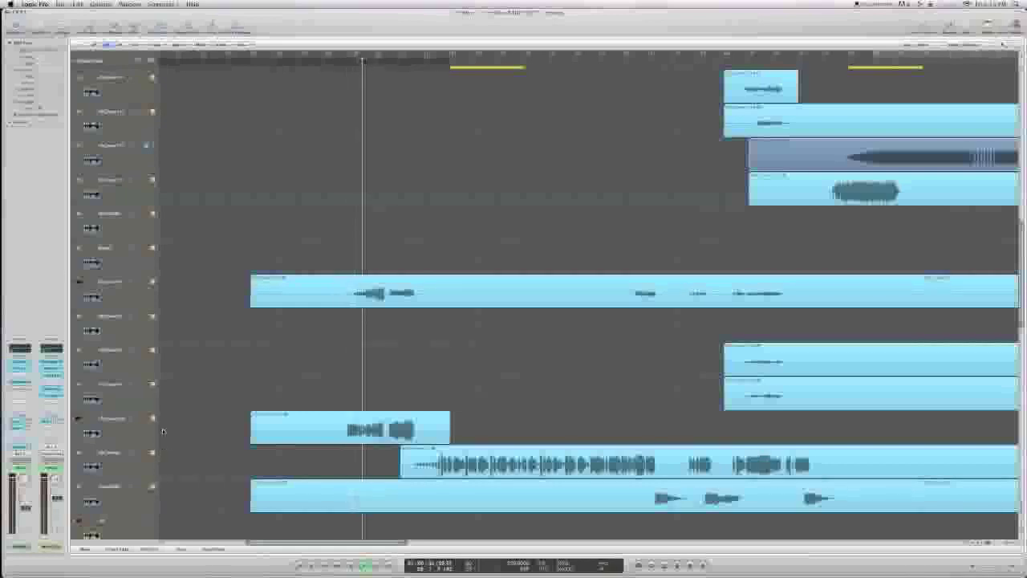
Step: Return to the full arrangement, zoom in on the opening section's vocal regions again, and stop playback
{"action": "scroll", "coordinate": [164, 430], "scroll_direction": "down", "scroll_amount": 10}
{"action": "key", "text": "z"}
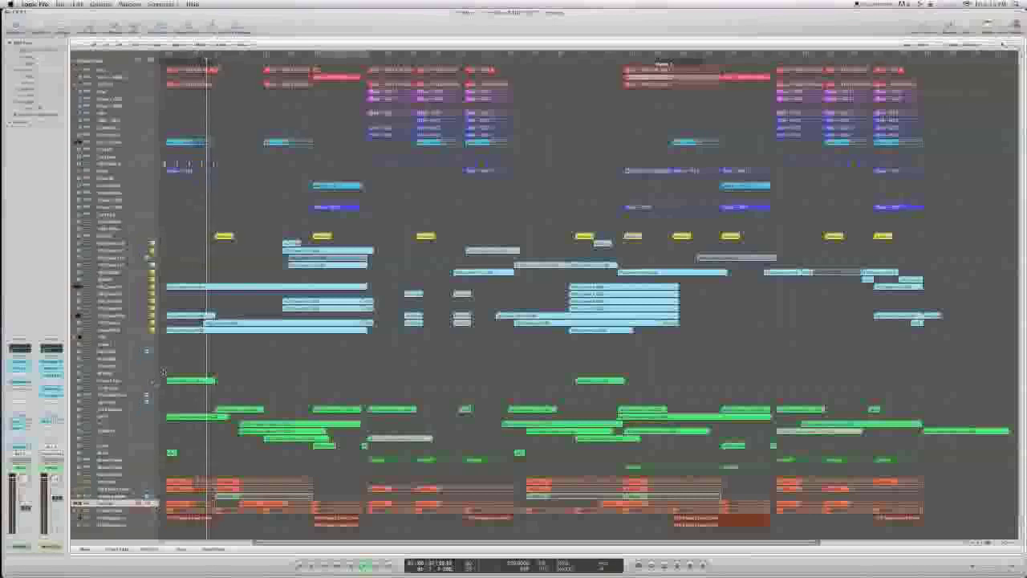
{"action": "left_click_drag", "start_coordinate": [187, 349], "coordinate": [362, 254]}
{"action": "key", "text": "z"}
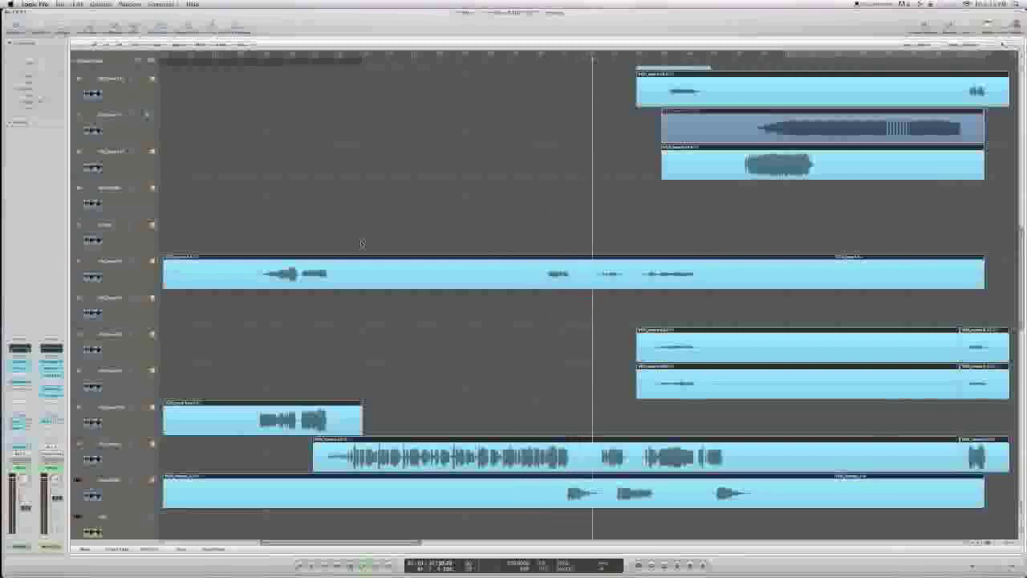
{"action": "key", "text": "space"}
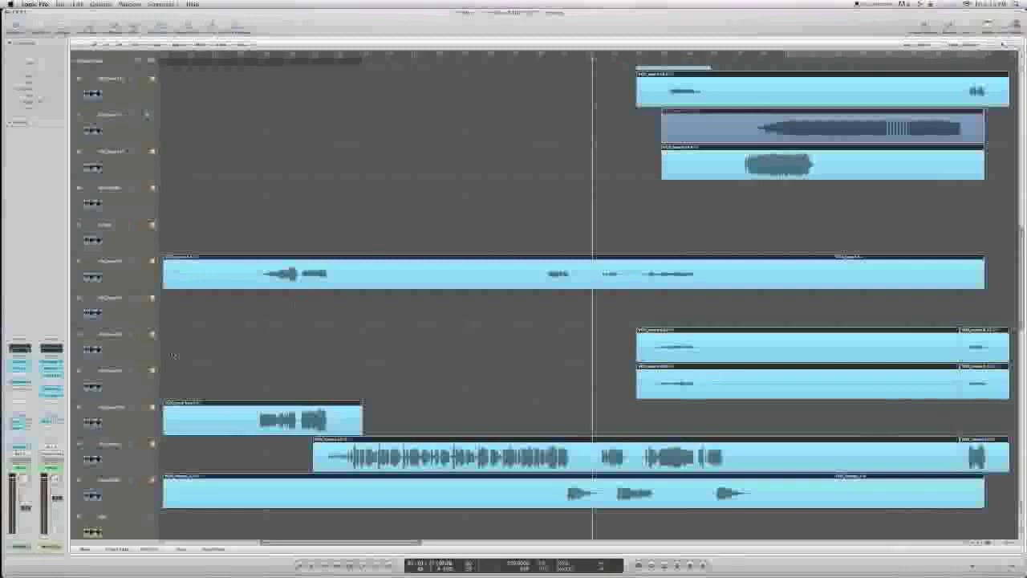
Step: Select several of the vocal tracks one after another to inspect their channel strips and shared vocal bus
{"action": "left_click", "coordinate": [151, 401]}
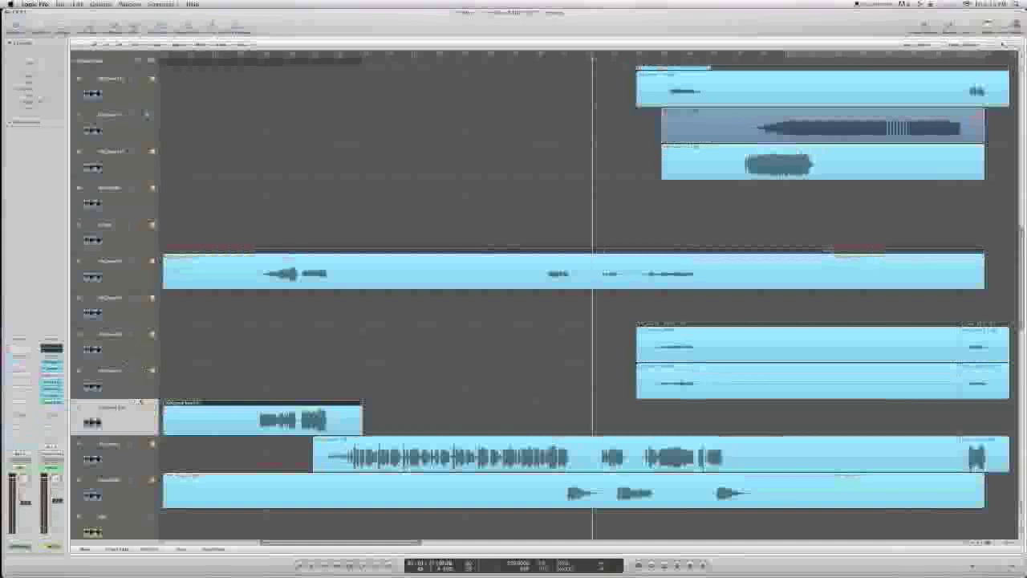
{"action": "left_click", "coordinate": [122, 456]}
{"action": "left_click", "coordinate": [131, 425]}
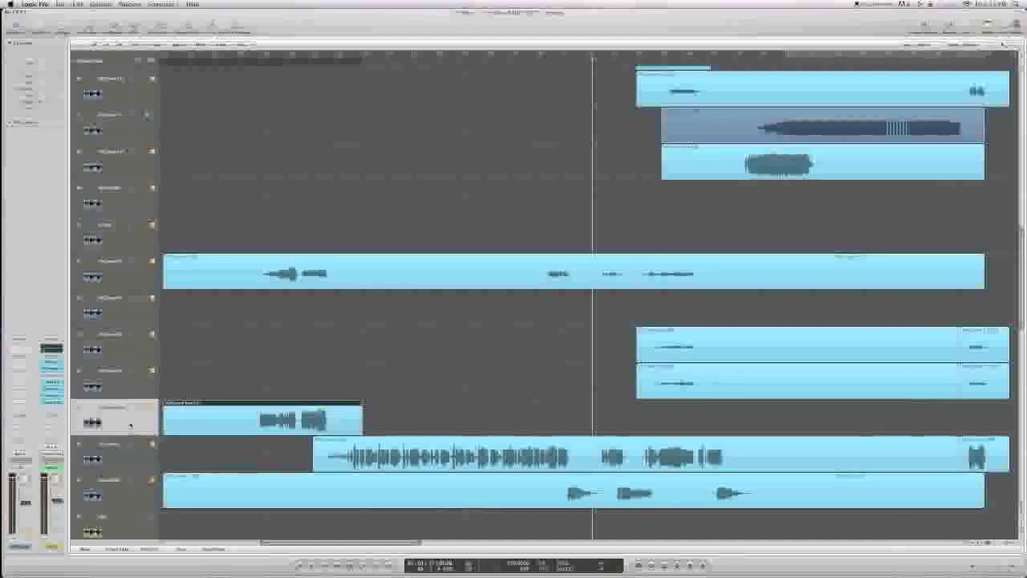
{"action": "left_click", "coordinate": [95, 382]}
{"action": "left_click", "coordinate": [95, 357]}
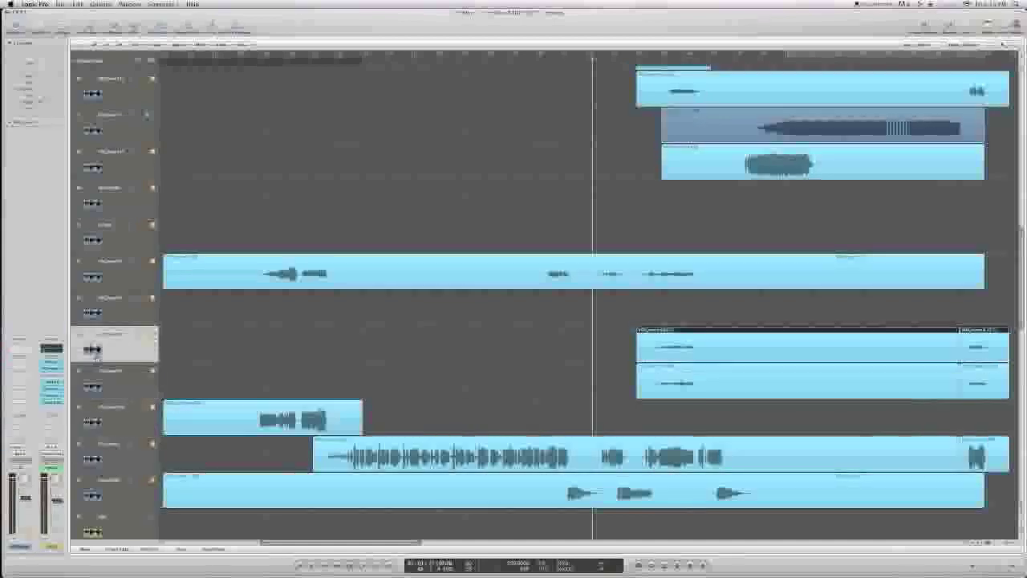
{"action": "left_click", "coordinate": [109, 311]}
{"action": "left_click", "coordinate": [112, 273]}
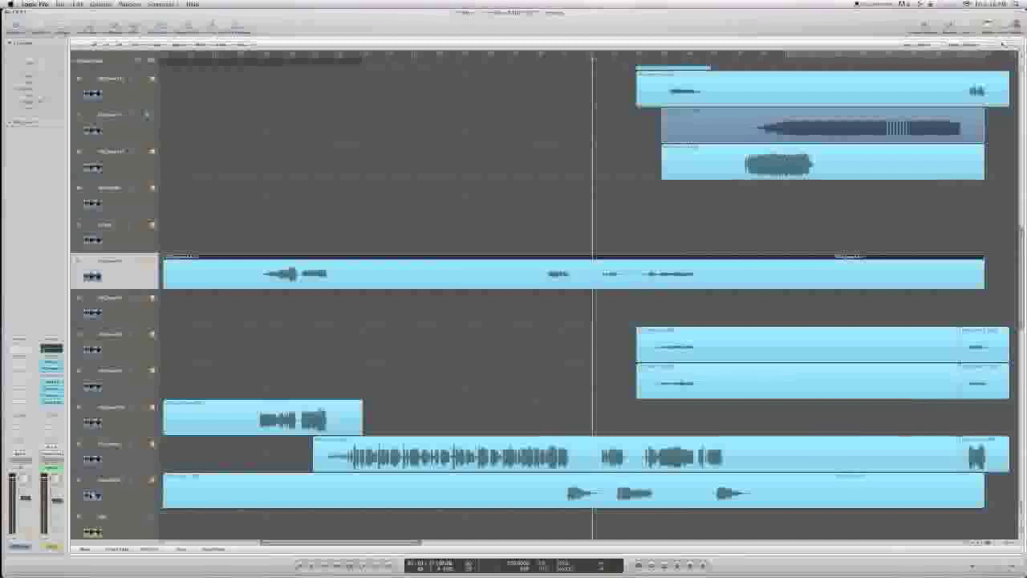
Step: Select the lowest vocal track and open its vocal bus's RVox and RChannel plug-ins side by side
{"action": "left_click", "coordinate": [94, 495]}
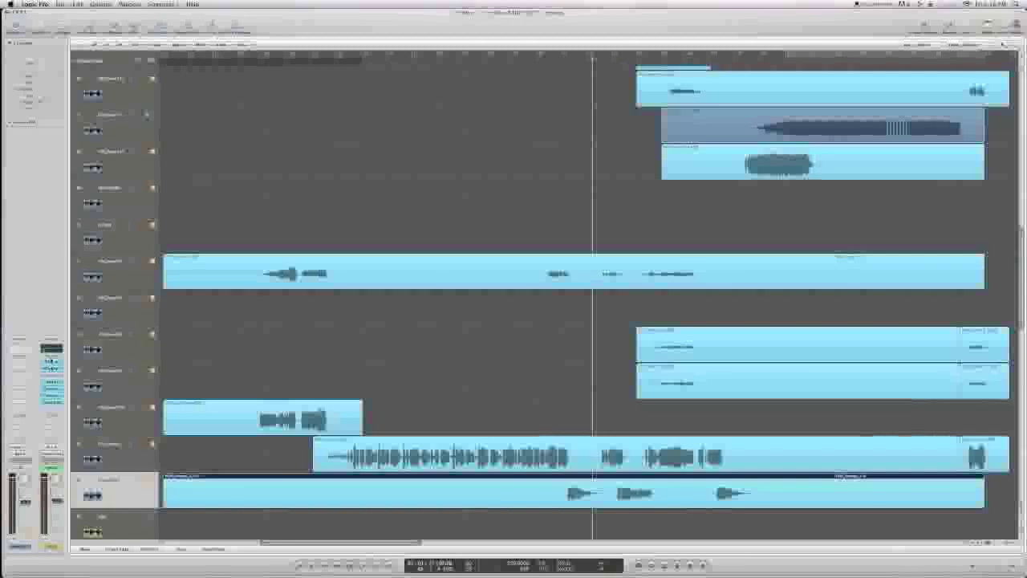
{"action": "double_click", "coordinate": [48, 363]}
{"action": "double_click", "coordinate": [53, 370]}
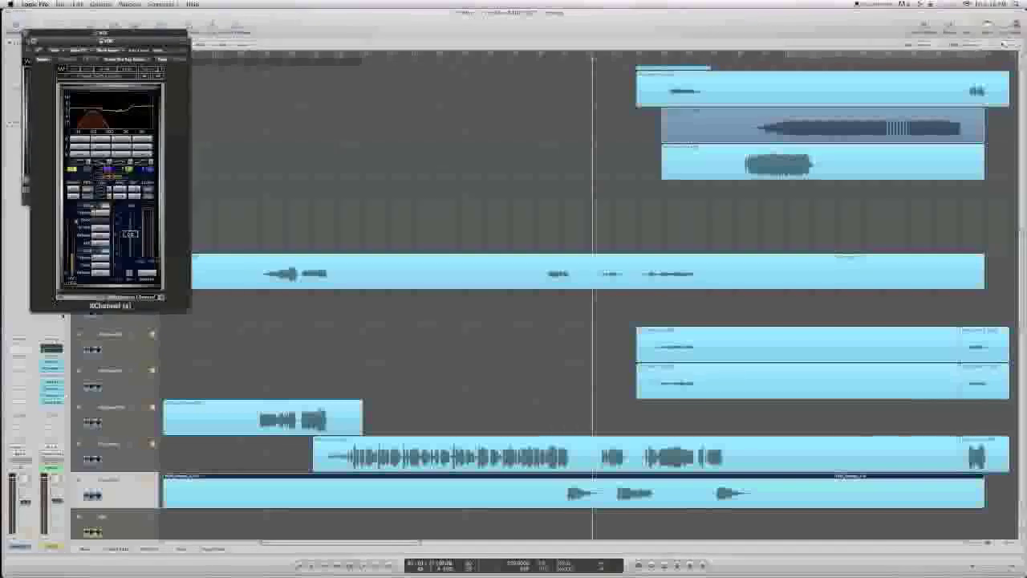
{"action": "left_click_drag", "start_coordinate": [109, 40], "coordinate": [270, 39]}
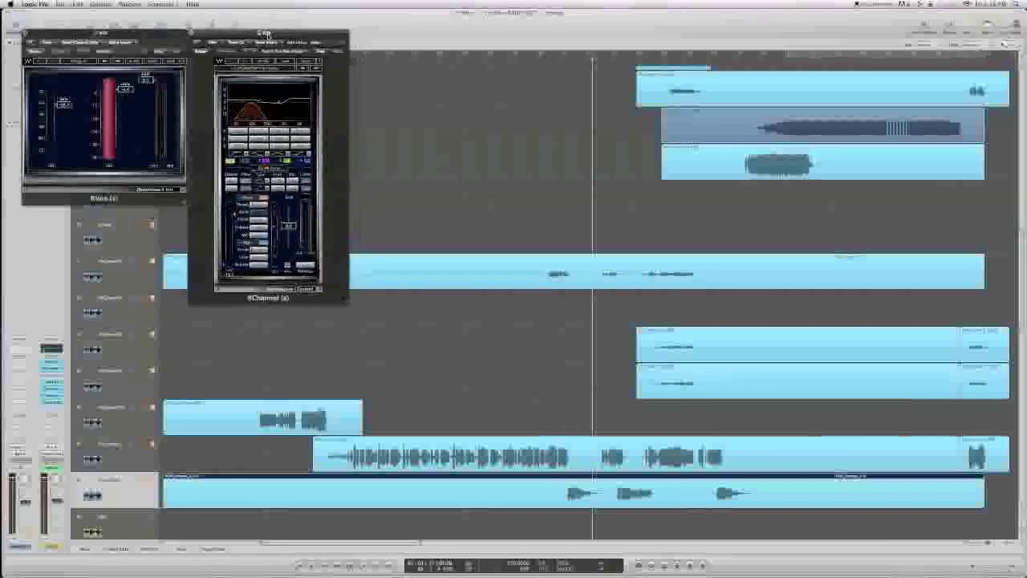
Step: Open the vocal bus's Channel EQ beside RChannel and its RVerb plug-in just below the Channel EQ
{"action": "double_click", "coordinate": [53, 375]}
{"action": "left_click_drag", "start_coordinate": [135, 40], "coordinate": [463, 36]}
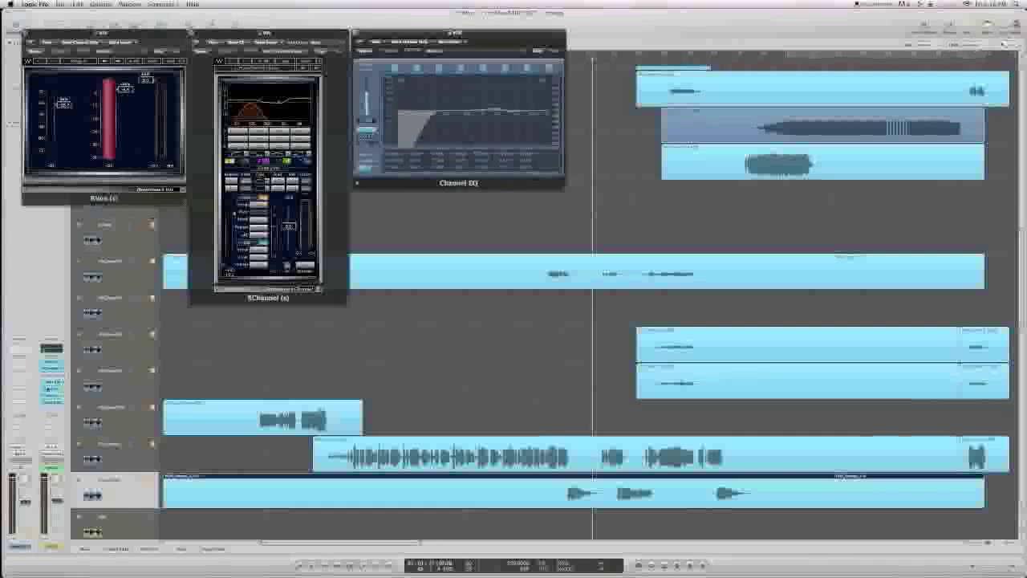
{"action": "double_click", "coordinate": [49, 392]}
{"action": "left_click_drag", "start_coordinate": [113, 33], "coordinate": [434, 201]}
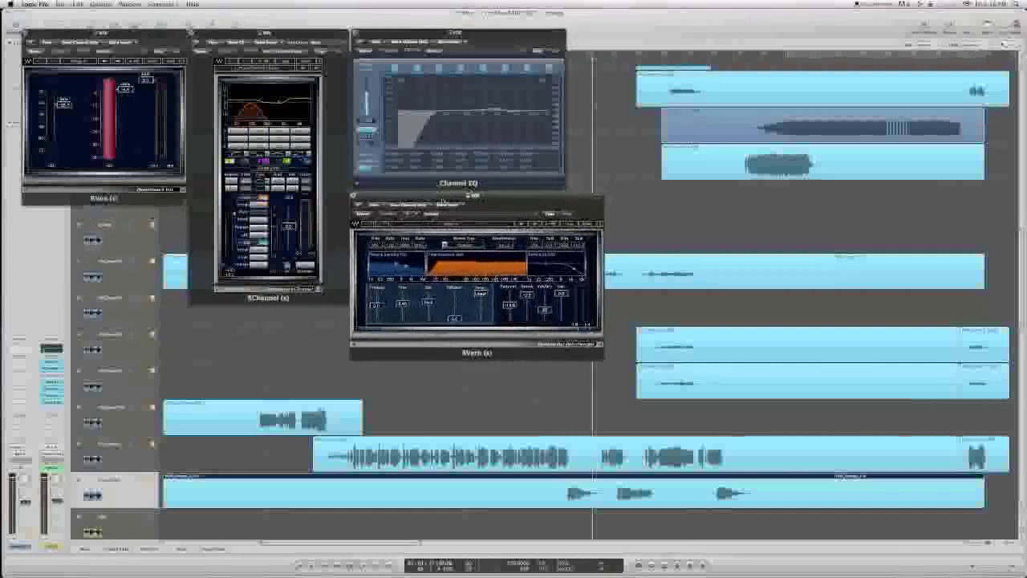
Step: Open the vocal bus's H-Delay below RVerb and its Vocal Rider beside the Channel EQ
{"action": "double_click", "coordinate": [51, 399]}
{"action": "left_click_drag", "start_coordinate": [206, 49], "coordinate": [213, 332]}
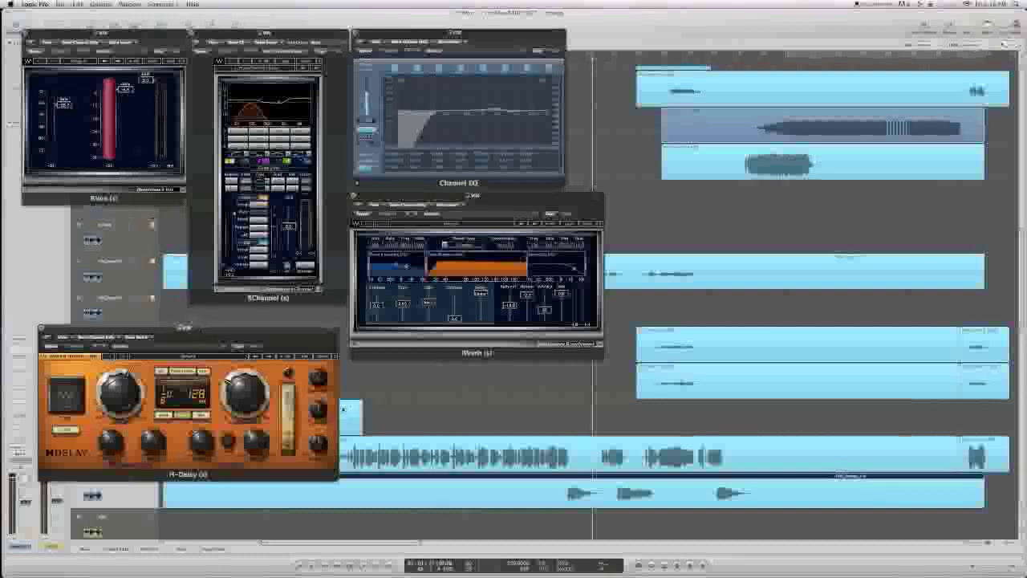
{"action": "left_click_drag", "start_coordinate": [259, 334], "coordinate": [455, 374]}
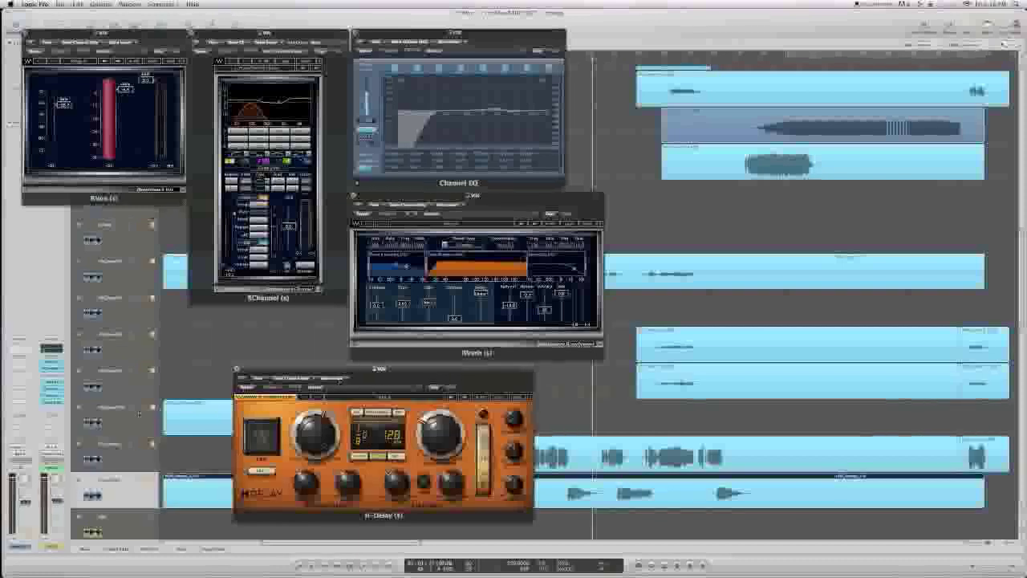
{"action": "double_click", "coordinate": [48, 403]}
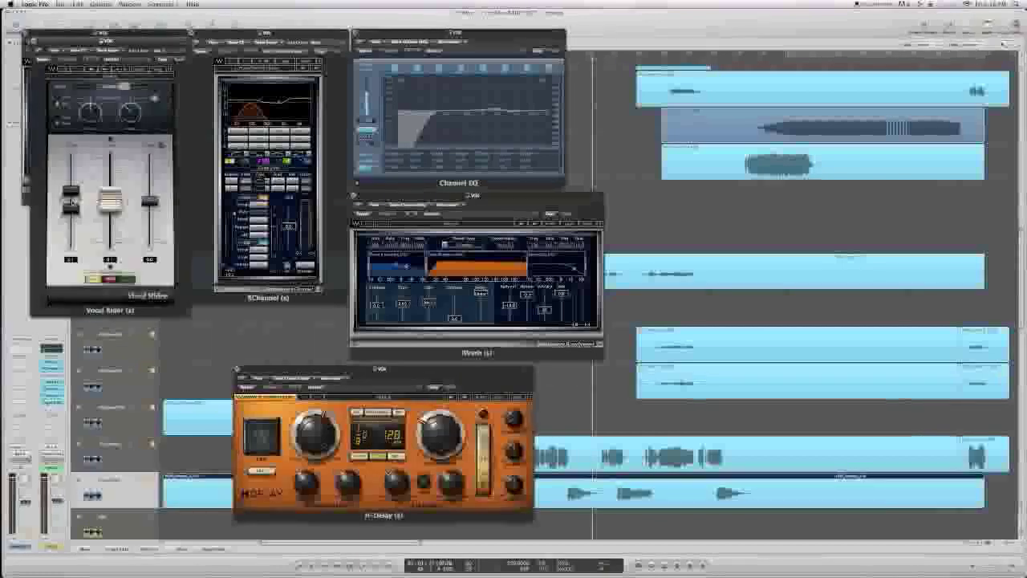
{"action": "left_click_drag", "start_coordinate": [102, 40], "coordinate": [669, 29]}
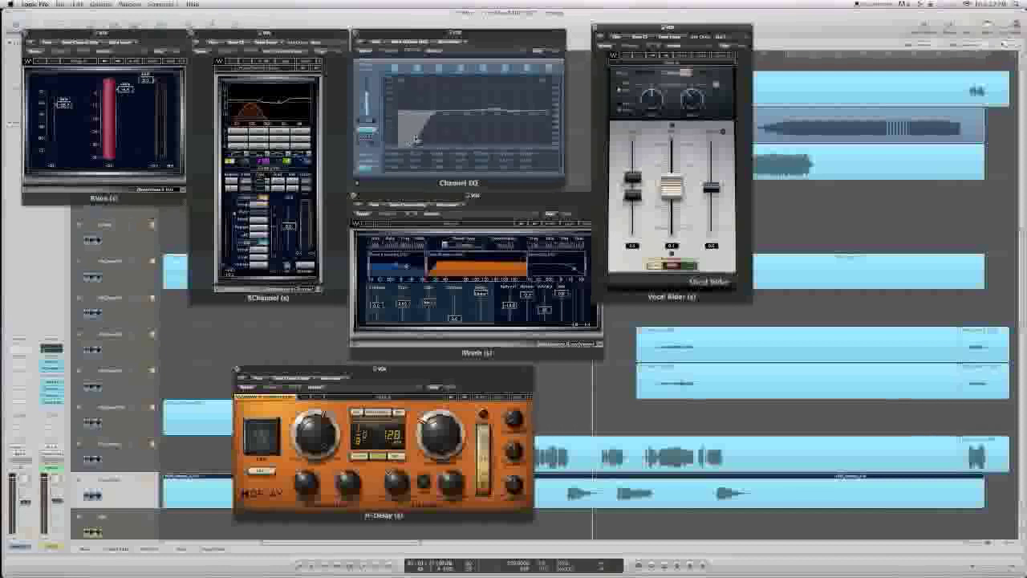
Step: Look over the Channel EQ, RVerb and H-Delay settings, keeping the H-Delay window placed below RVerb
{"action": "left_click", "coordinate": [497, 114]}
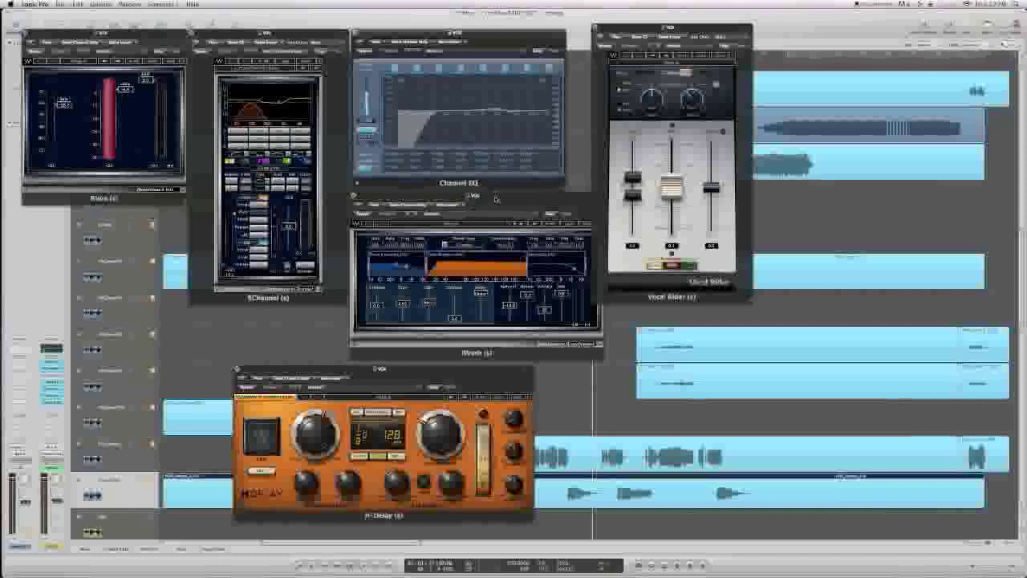
{"action": "left_click", "coordinate": [495, 196]}
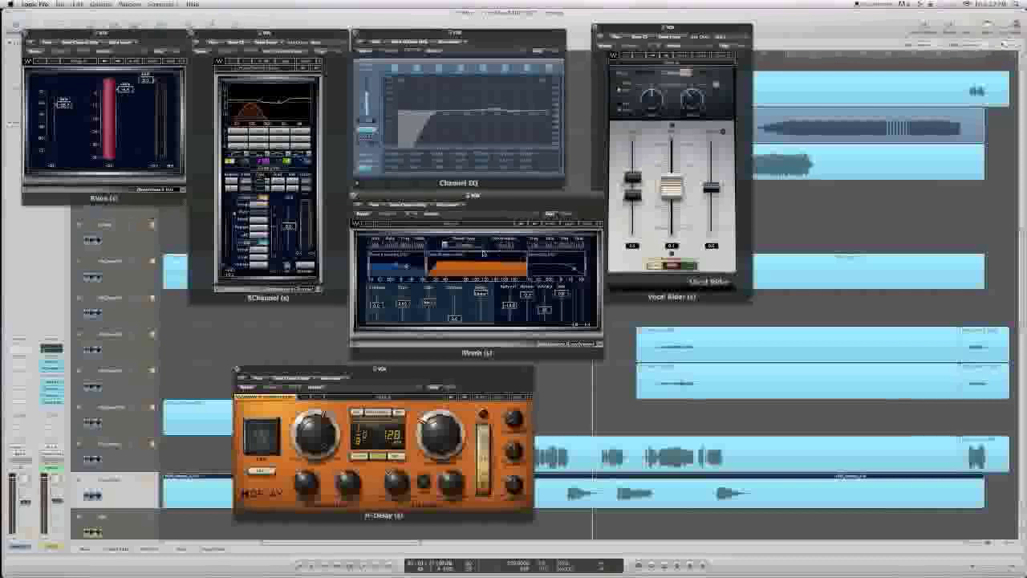
{"action": "left_click_drag", "start_coordinate": [485, 373], "coordinate": [510, 269]}
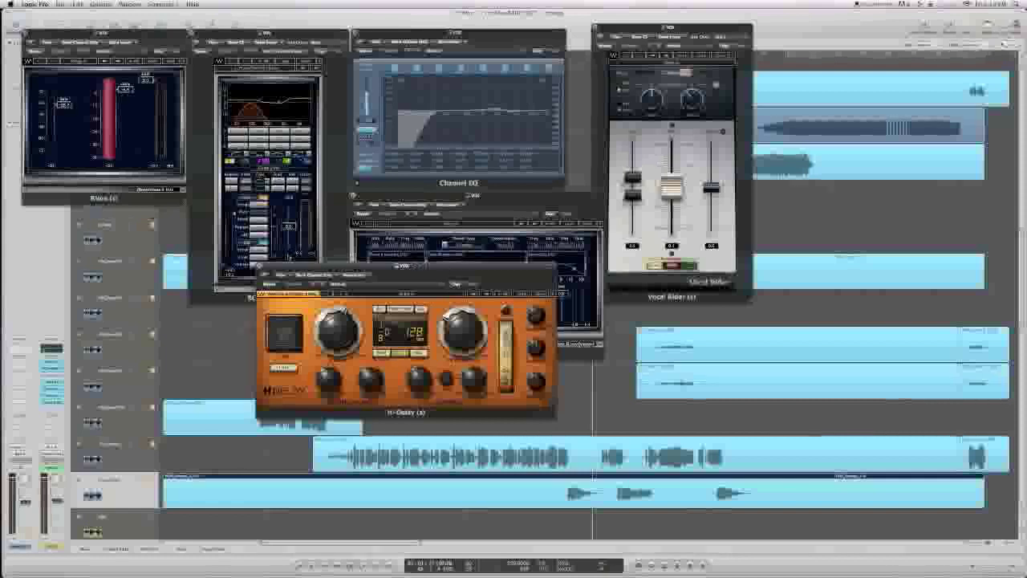
{"action": "left_click_drag", "start_coordinate": [302, 265], "coordinate": [304, 362]}
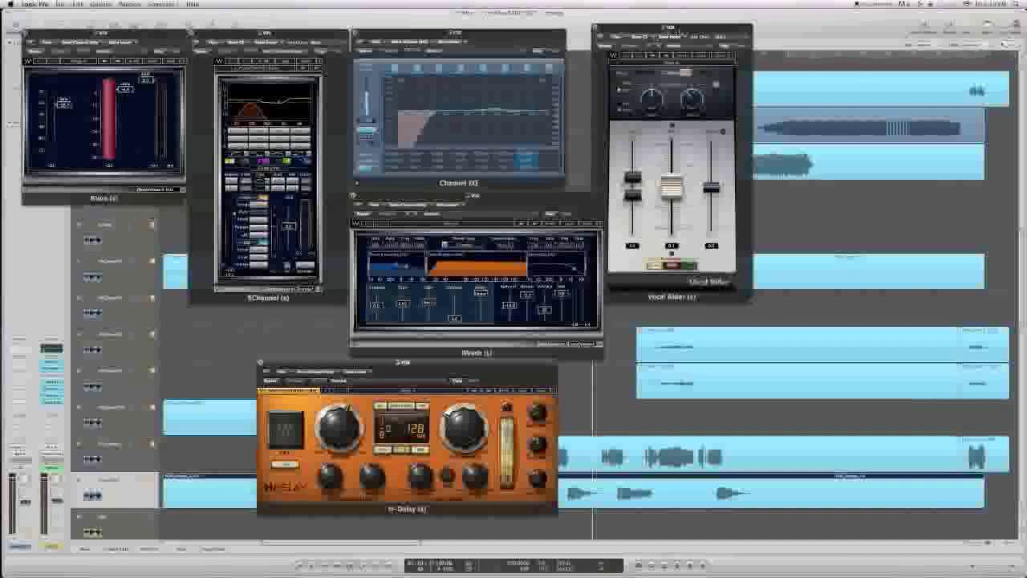
Step: Look over the Vocal Rider's settings and move its window clear of RVerb
{"action": "left_click", "coordinate": [682, 30]}
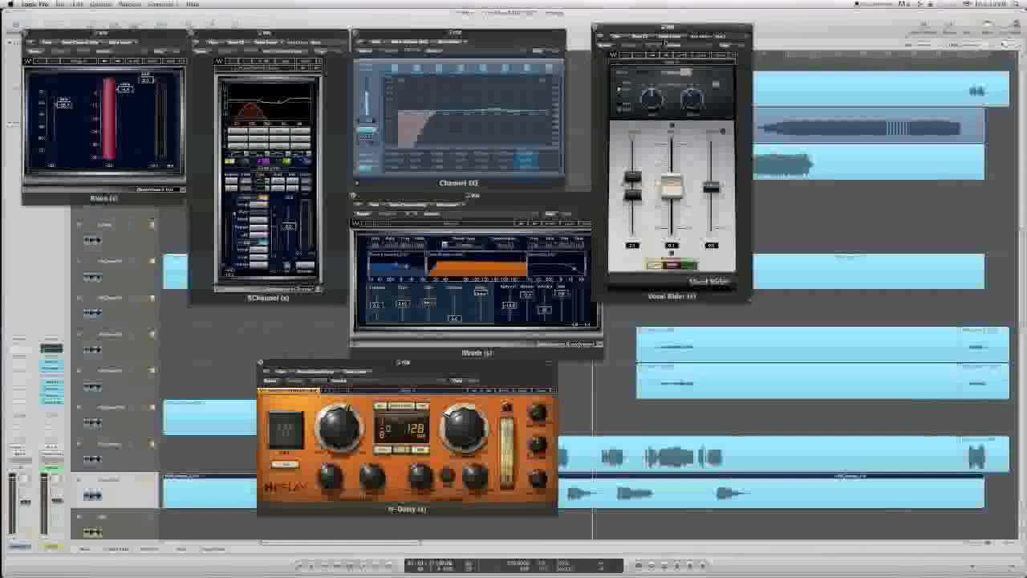
{"action": "left_click", "coordinate": [724, 38]}
{"action": "left_click", "coordinate": [720, 37]}
{"action": "left_click_drag", "start_coordinate": [648, 29], "coordinate": [709, 83]}
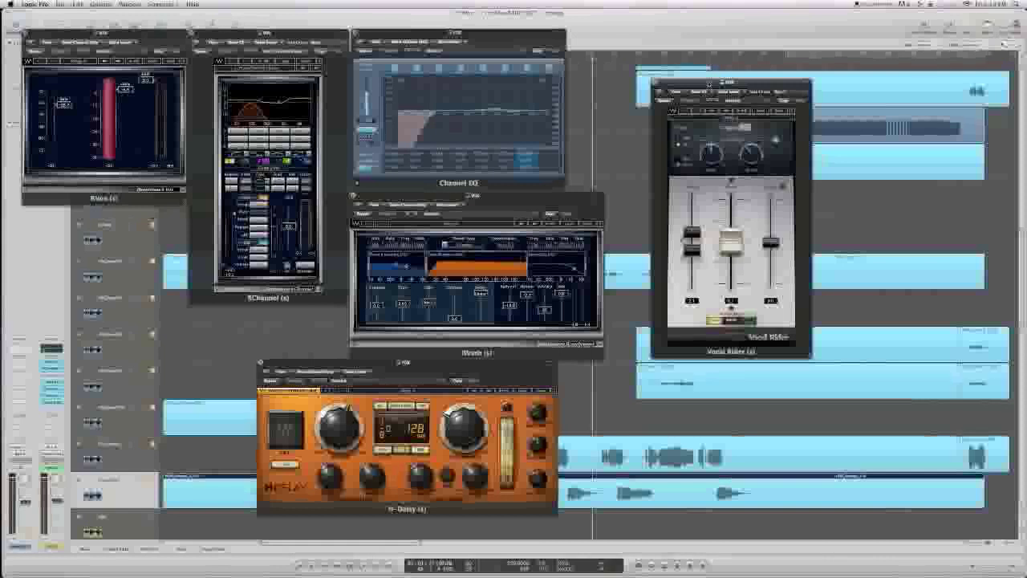
Step: Hide all the vocal bus plug-in windows and return to the full arrangement view
{"action": "key", "text": "v"}
{"action": "left_click", "coordinate": [587, 118]}
{"action": "key", "text": "z"}
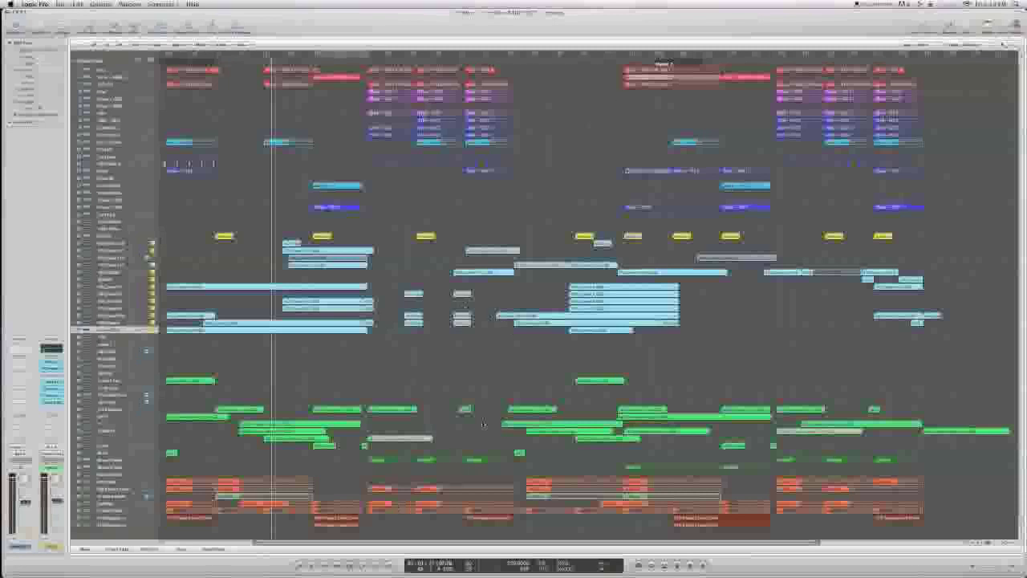
Step: Set the cycle range over the second block of the first group of purple synth regions
{"action": "left_click", "coordinate": [328, 56]}
{"action": "left_click_drag", "start_coordinate": [328, 56], "coordinate": [381, 58]}
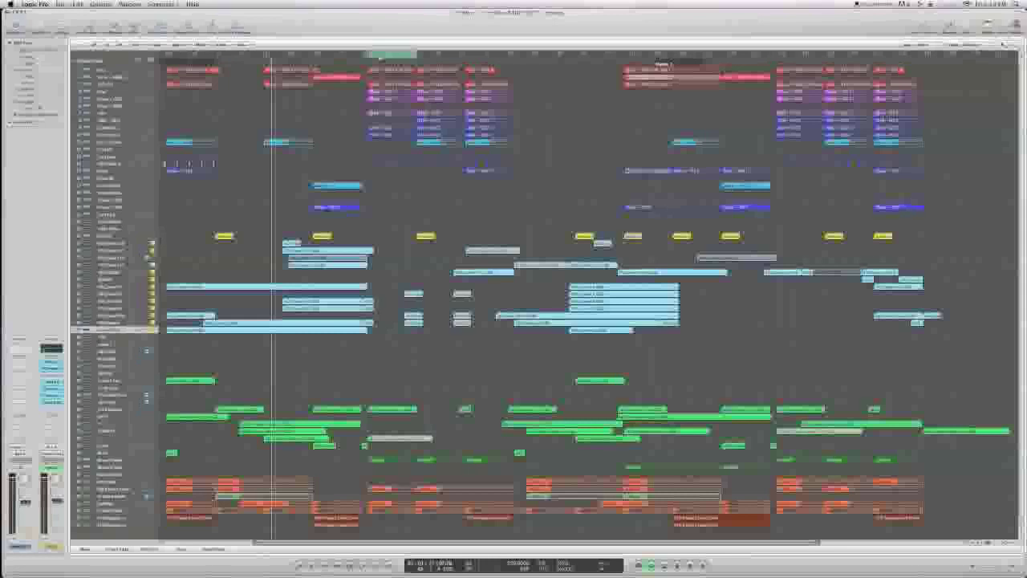
{"action": "left_click_drag", "start_coordinate": [381, 57], "coordinate": [429, 59]}
Step: Solo the blue region inside the cycle range, make its track the only soloed one, and start playback
{"action": "left_click", "coordinate": [434, 142]}
{"action": "key", "text": "s"}
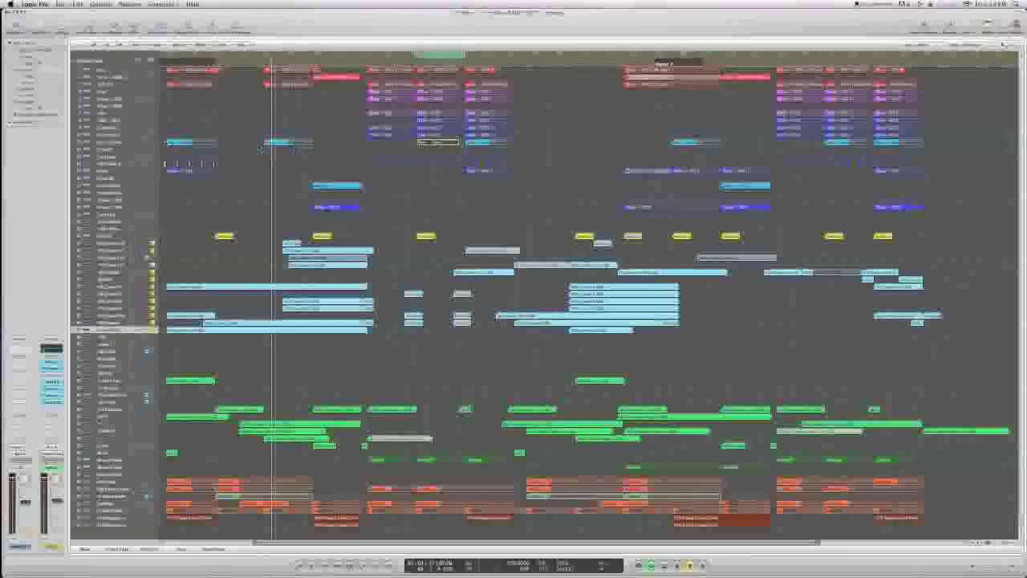
{"action": "left_click", "coordinate": [152, 143], "text": "alt"}
{"action": "key", "text": "space"}
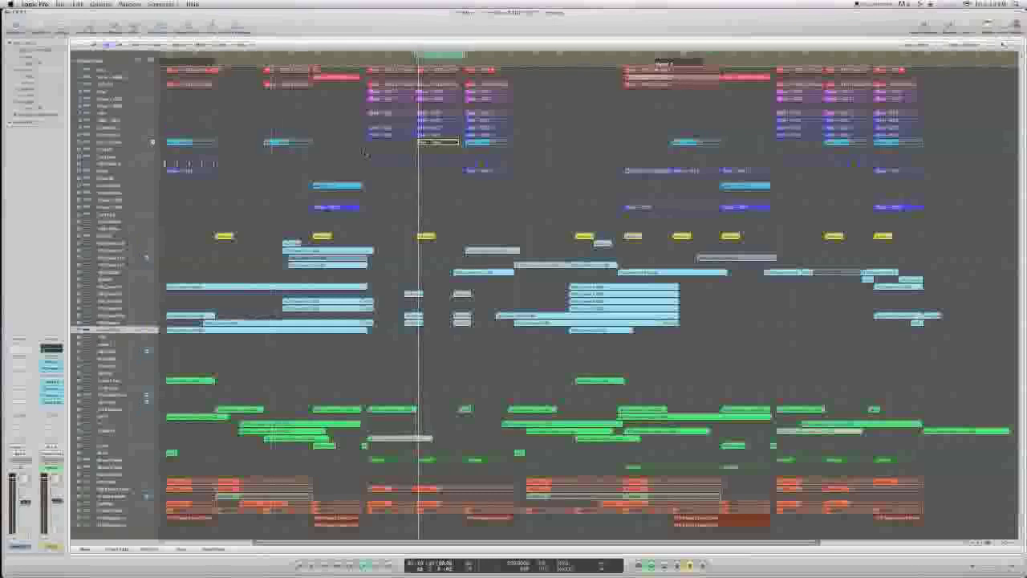